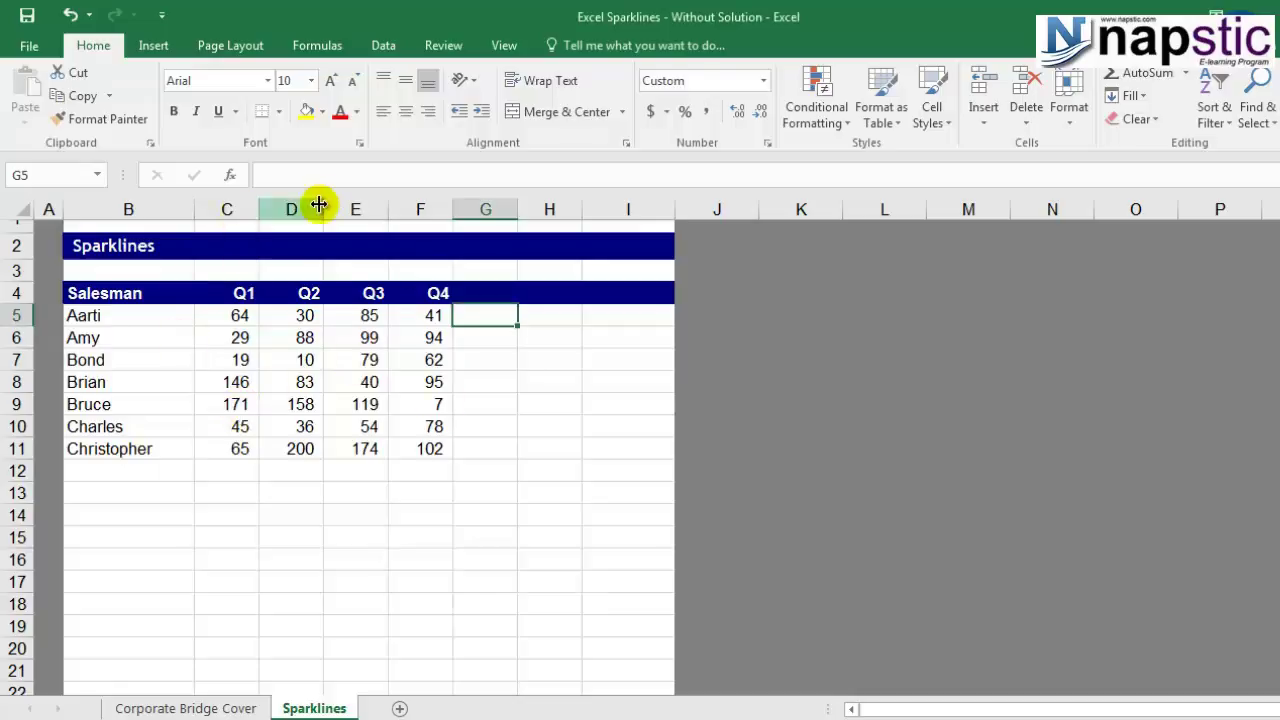
Examine the Q1 to Q4 figures for each salesman in C5:F11 and the empty cells beside them in column G
click(356, 208)
click(424, 207)
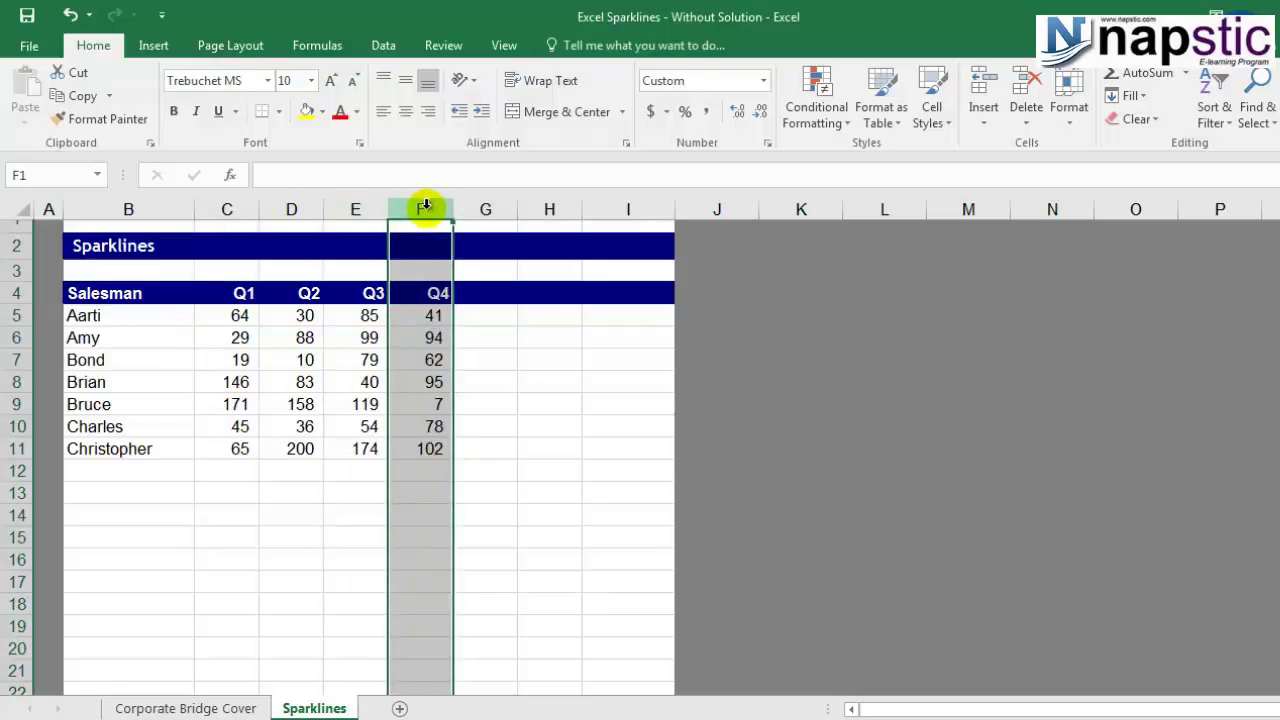
click(240, 318)
click(290, 316)
click(422, 316)
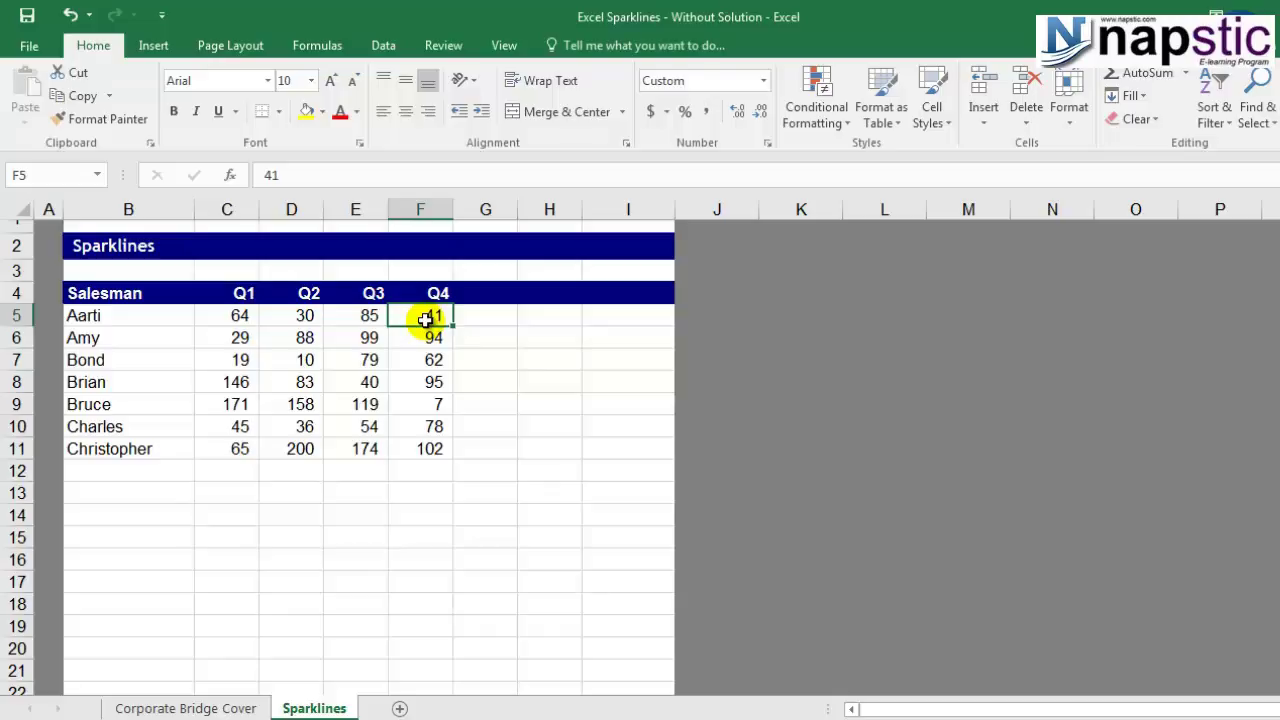
click(472, 328)
click(475, 311)
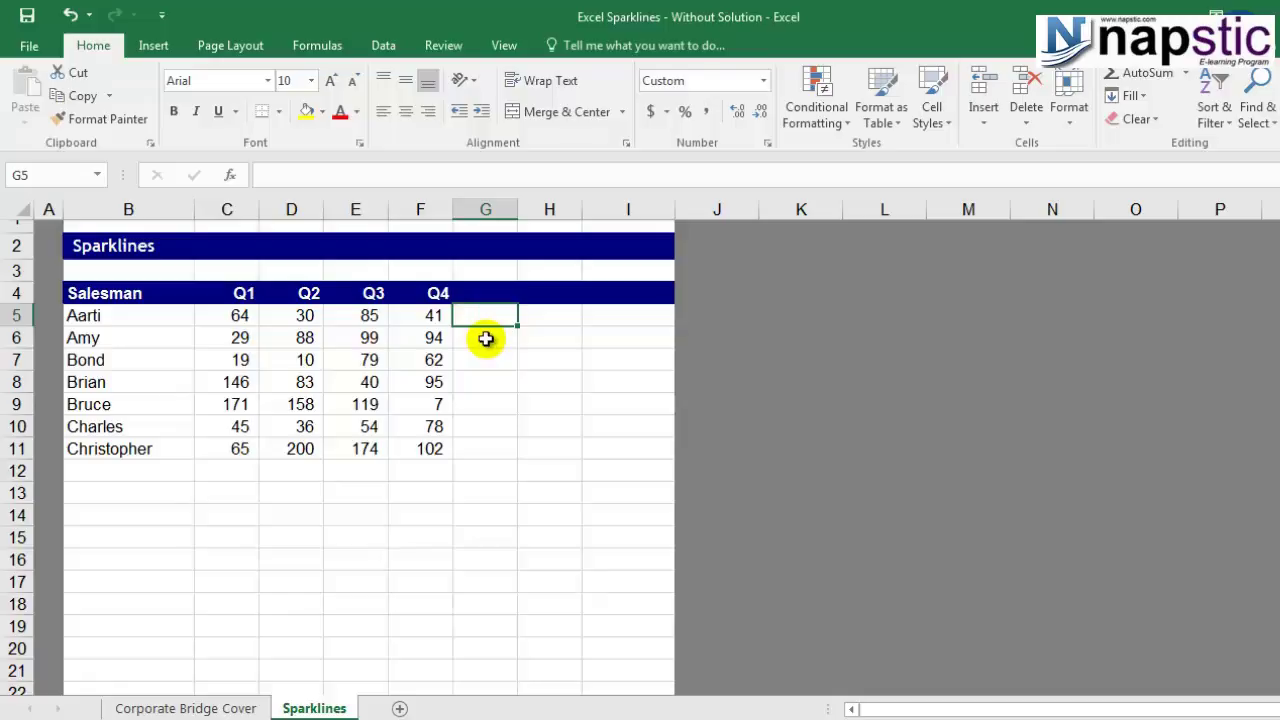
drag(216, 316, 406, 316)
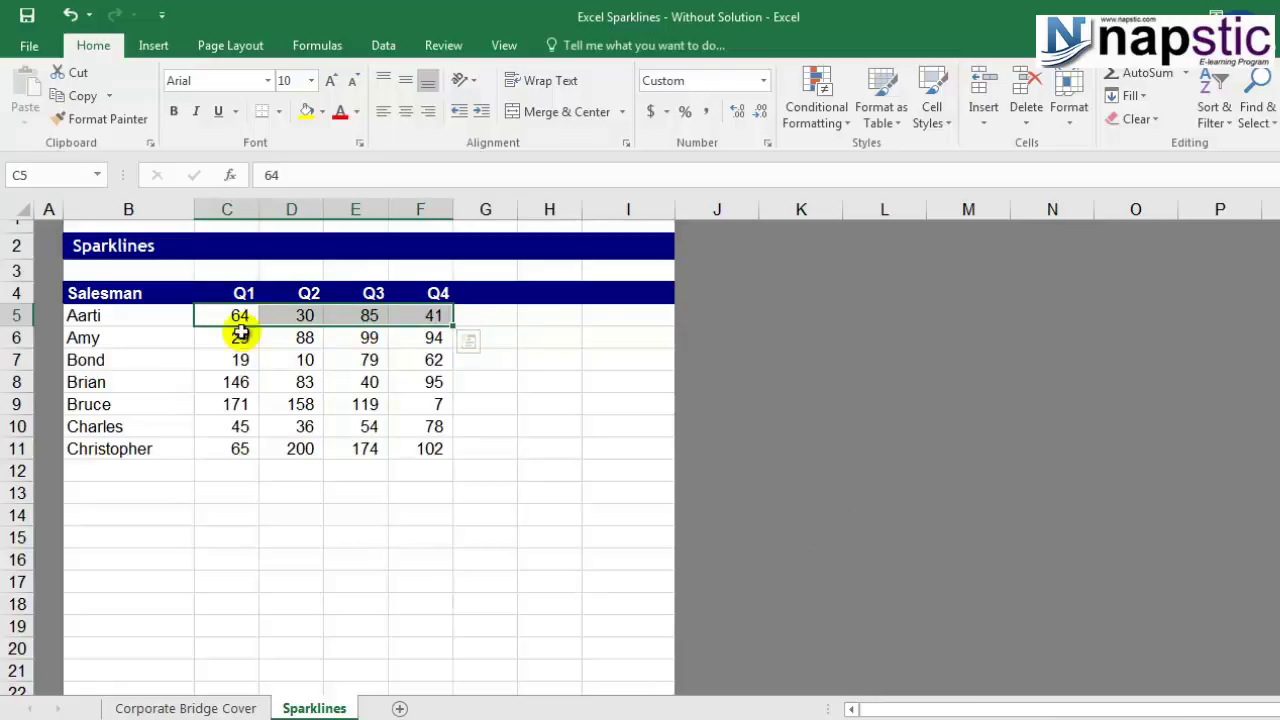
drag(238, 340, 423, 340)
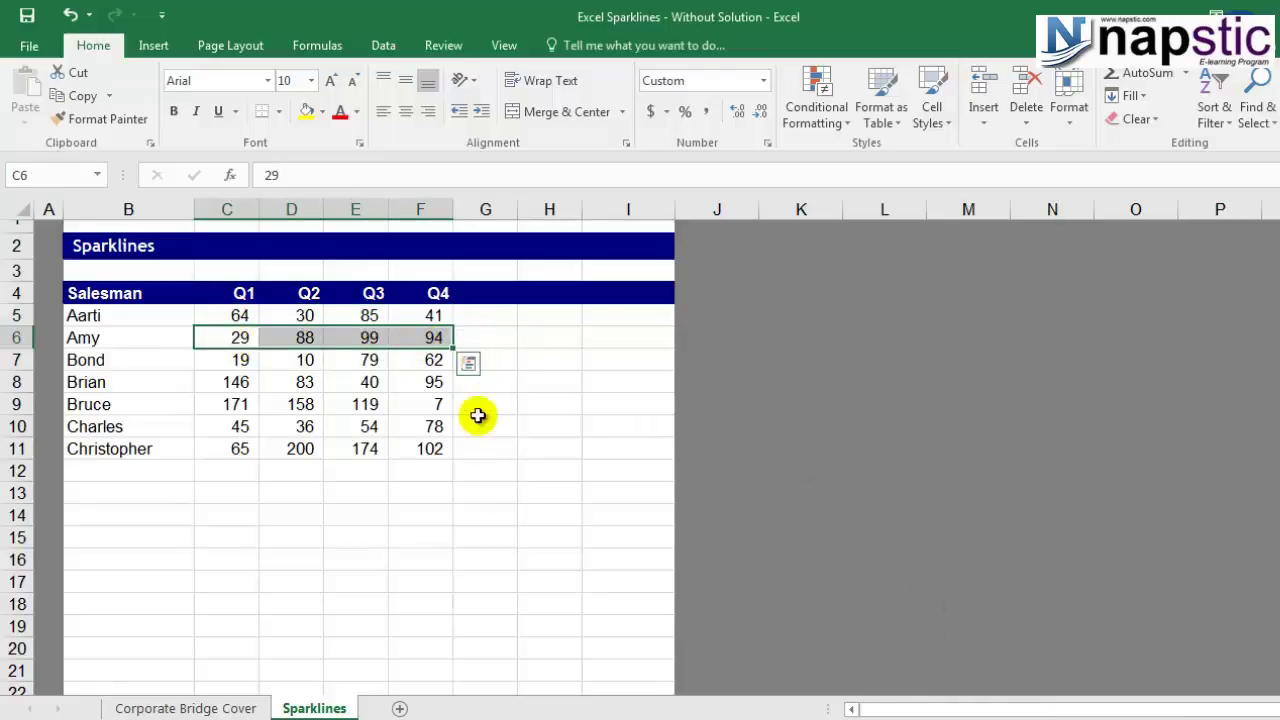
click(480, 331)
click(479, 315)
click(480, 337)
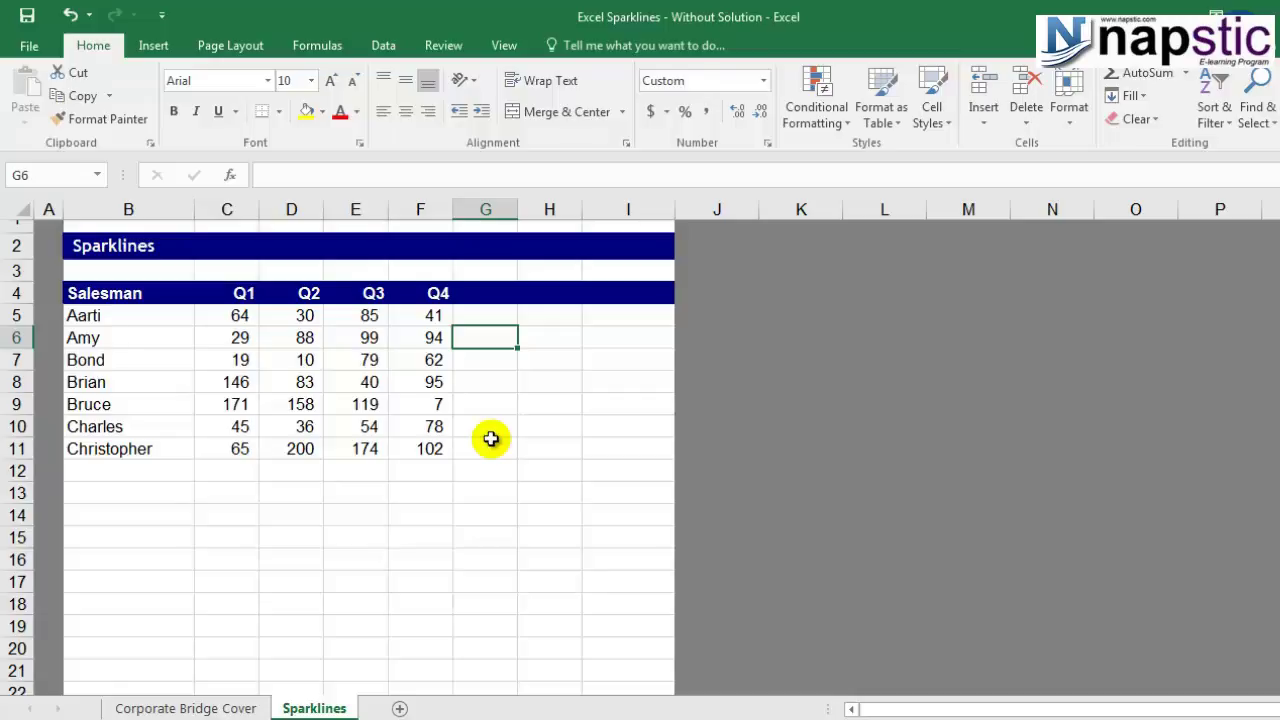
drag(222, 316, 426, 450)
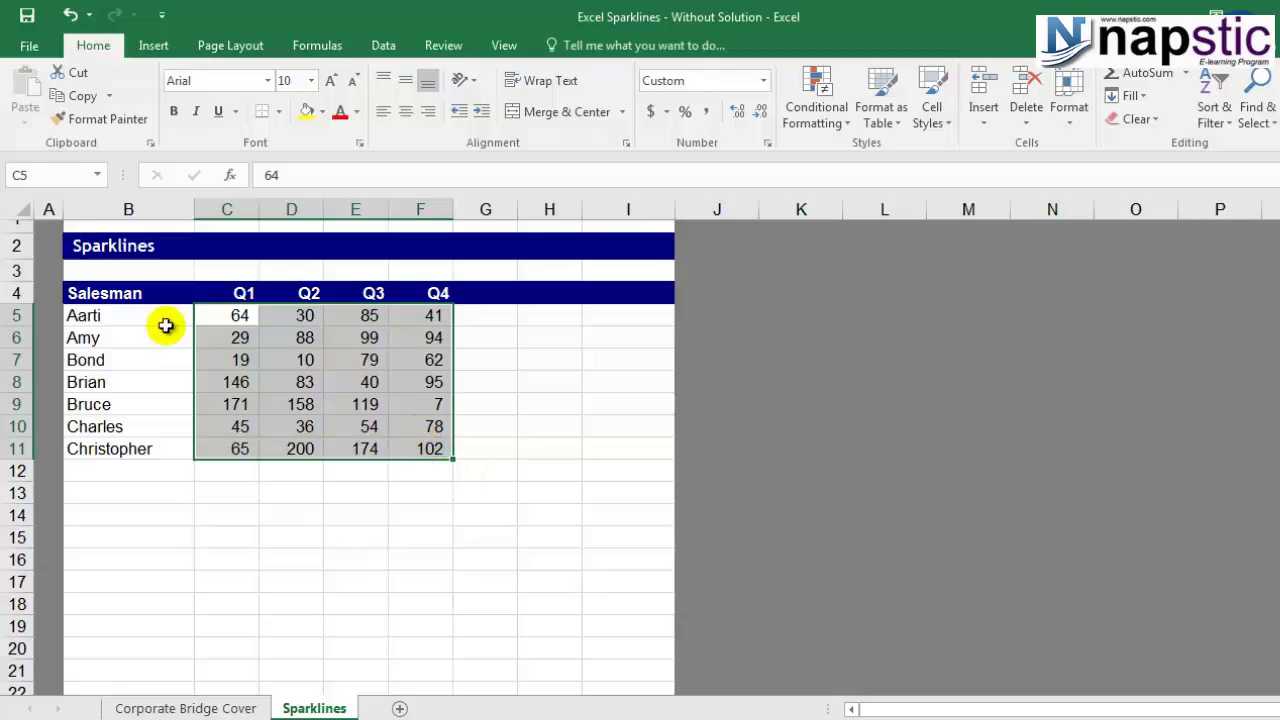
Insert a 2-D line chart from the salesman table B4:F11 and move it clear of the table's Q4 column
drag(108, 284, 408, 462)
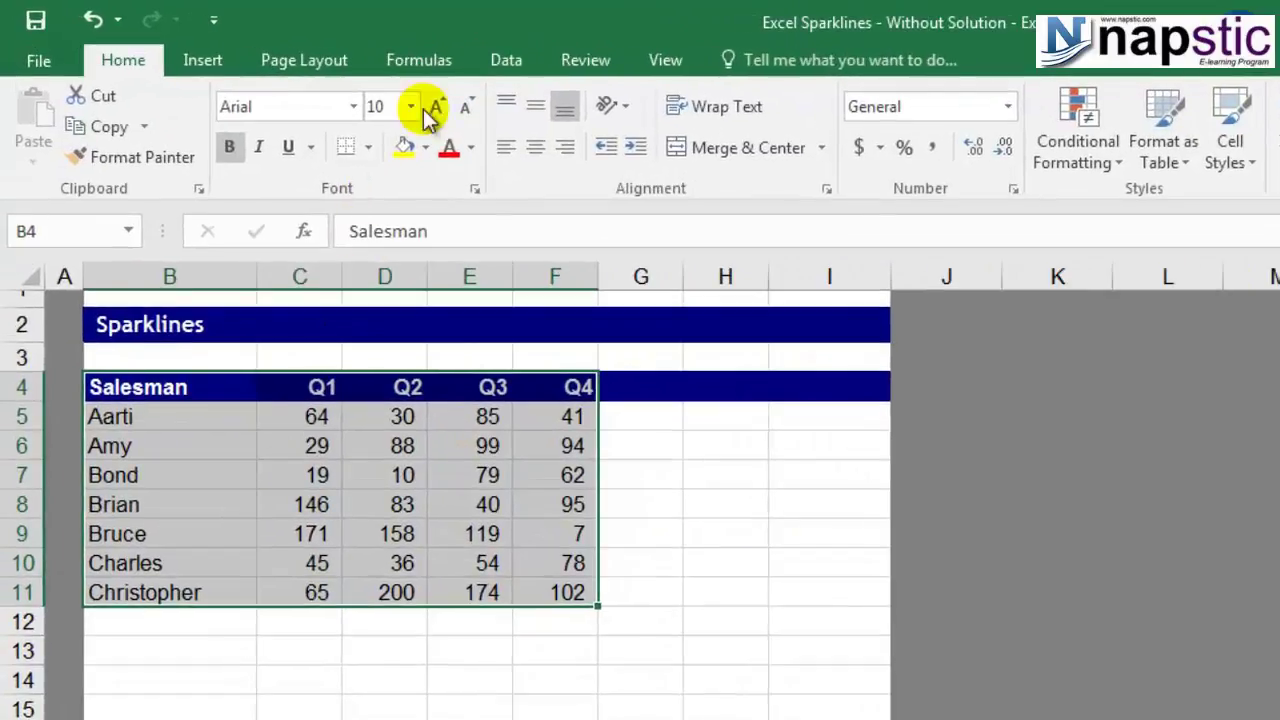
click(204, 62)
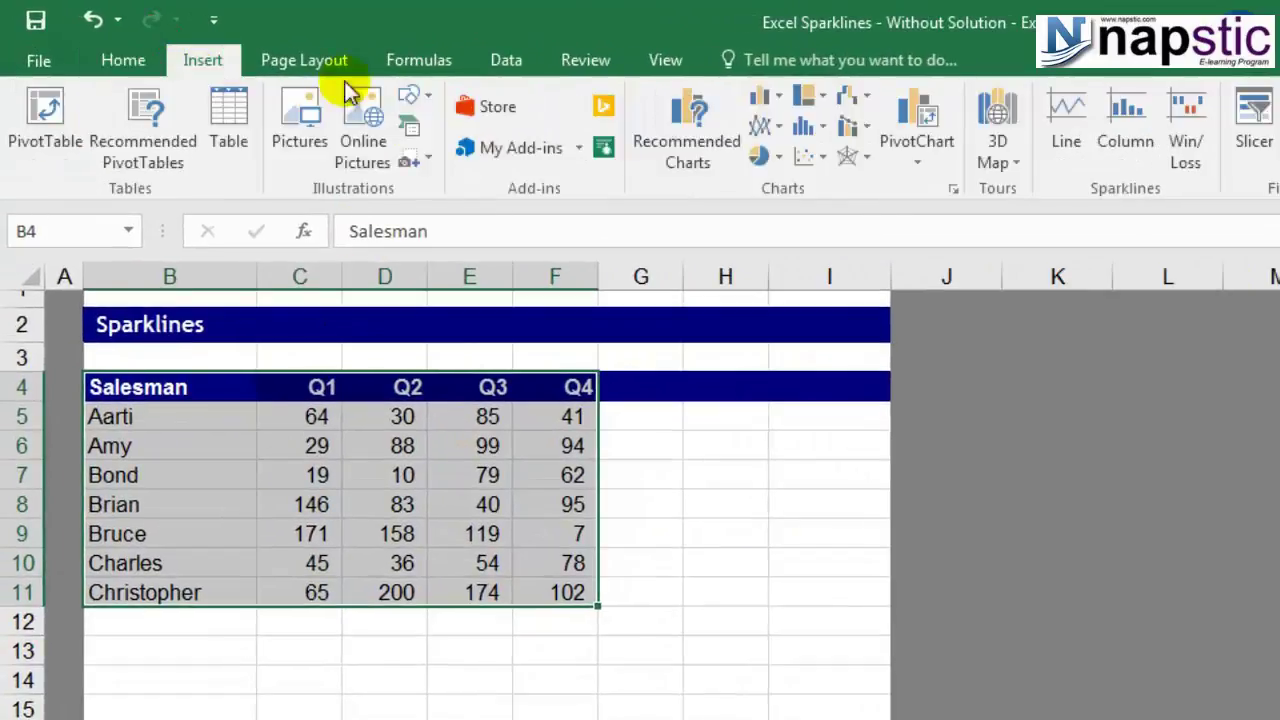
click(766, 130)
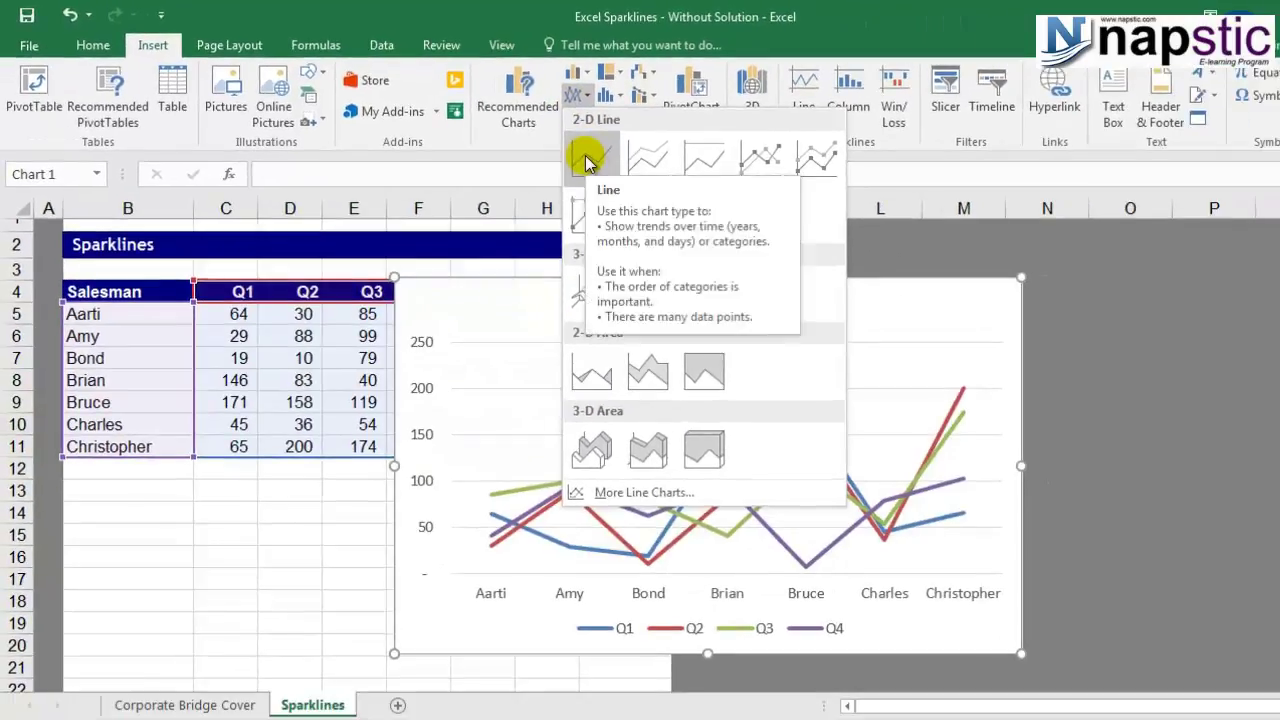
click(785, 210)
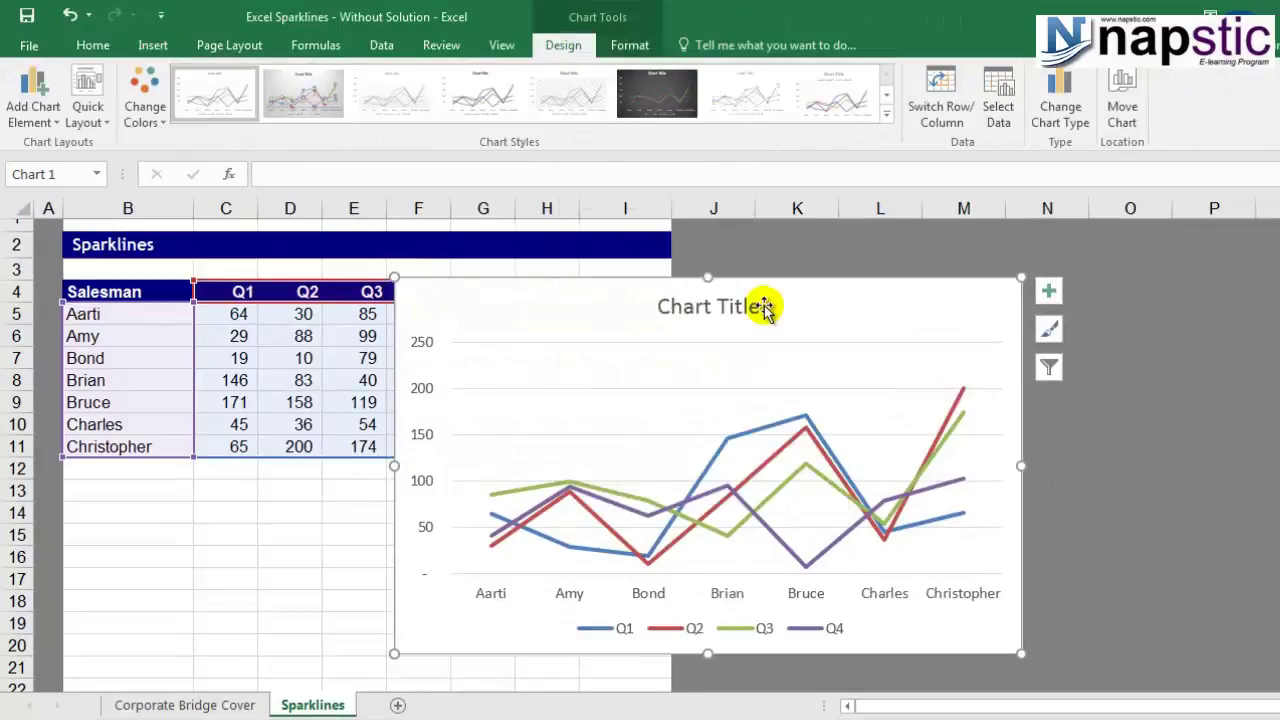
drag(772, 292, 880, 288)
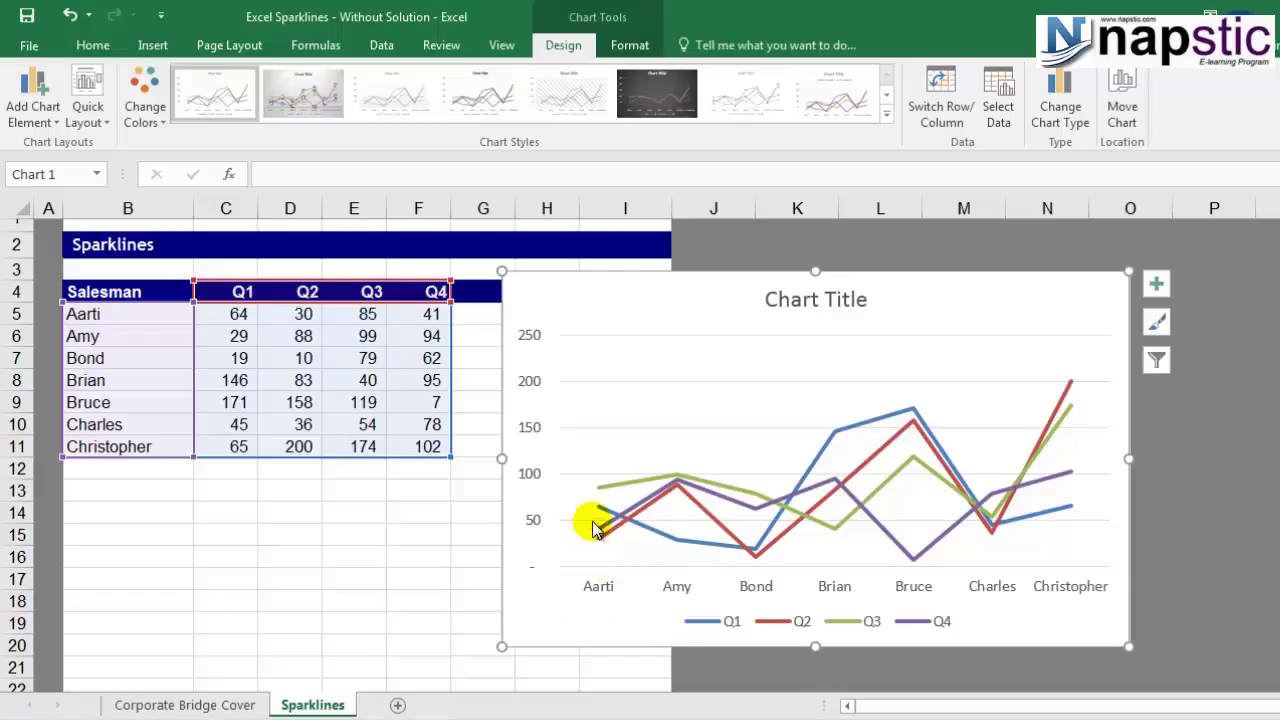
Inspect the Q4 data point for Aarti in the line chart, and delete the chart
mouse_move(604, 535)
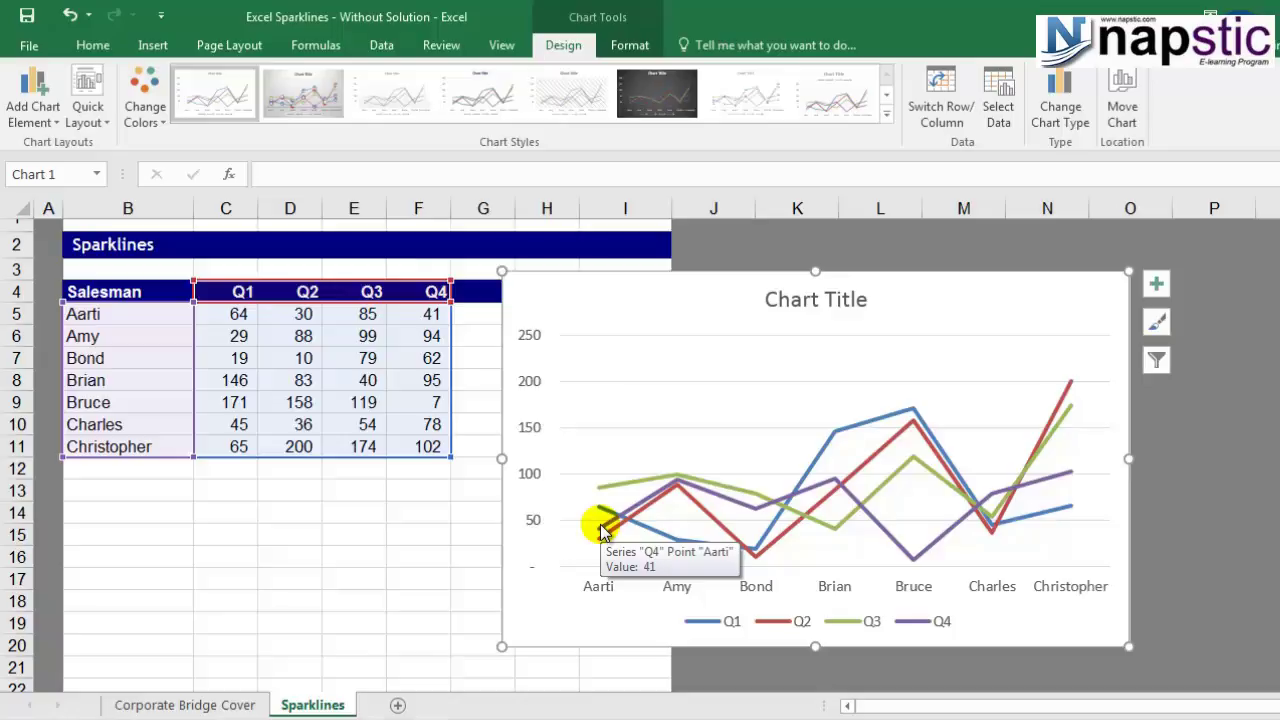
key(Delete)
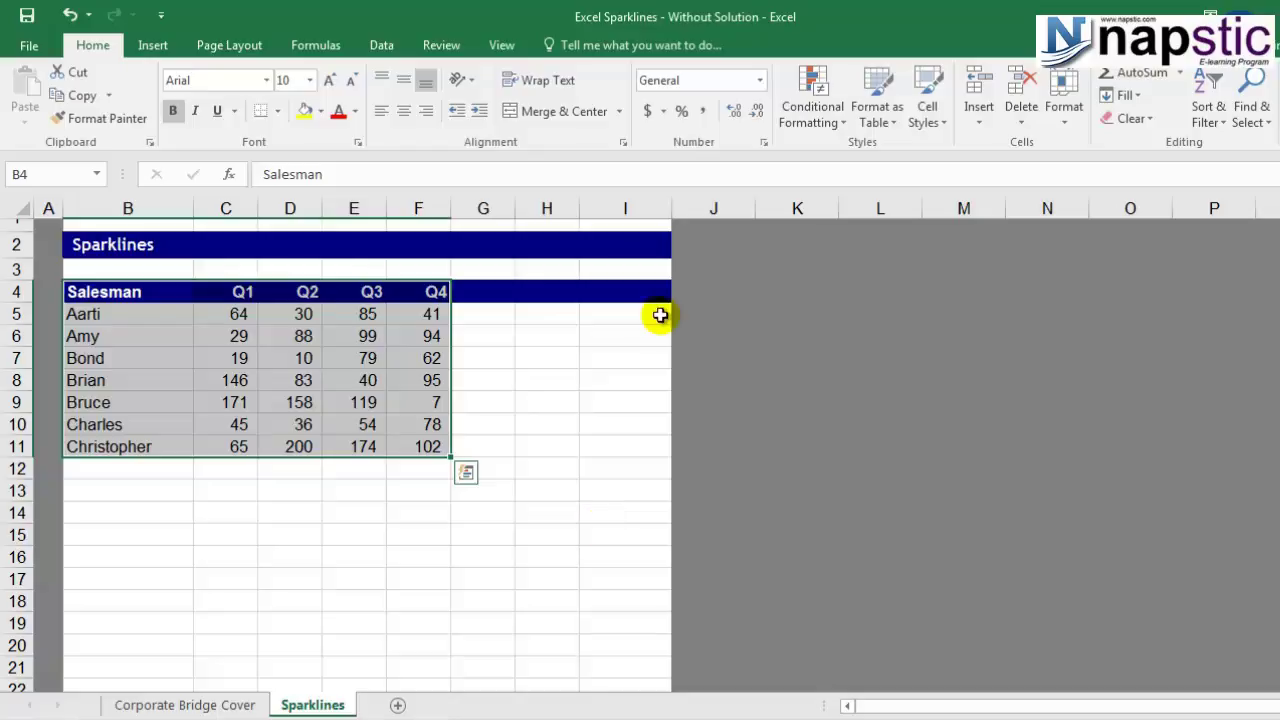
click(272, 486)
Create a line sparkline in G5 from the data range C5:F5
drag(232, 314, 396, 317)
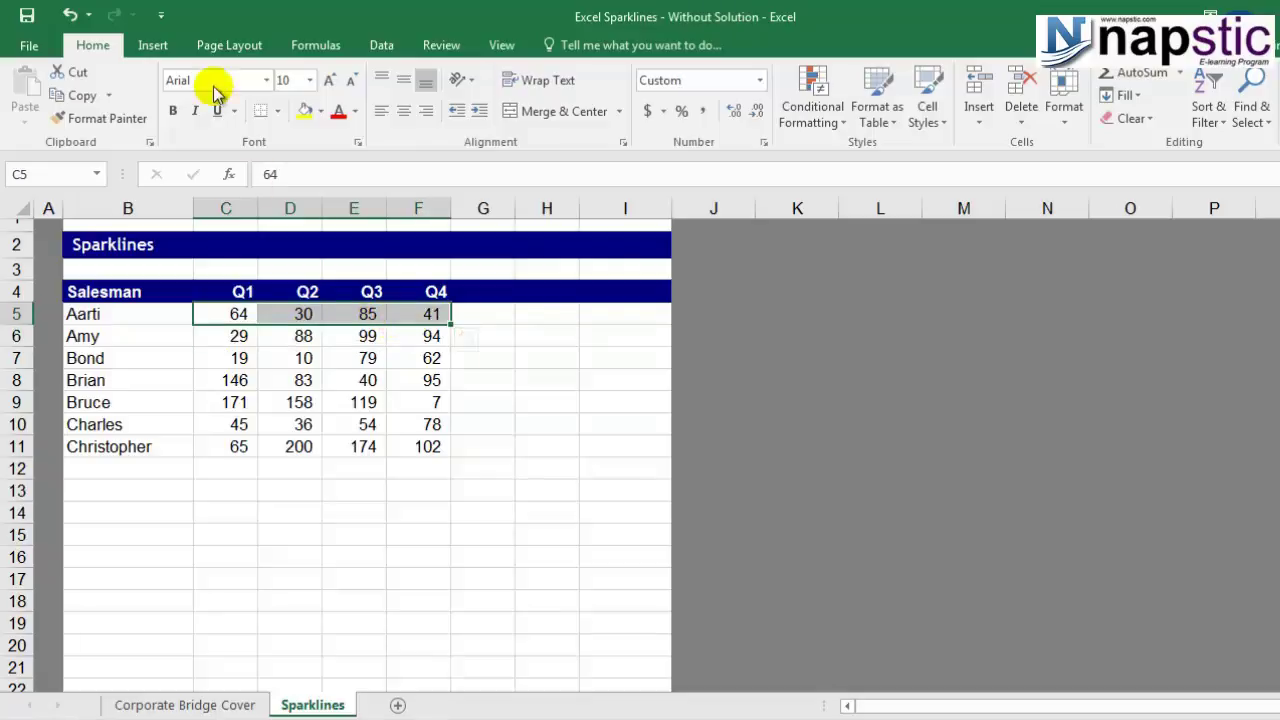
click(162, 50)
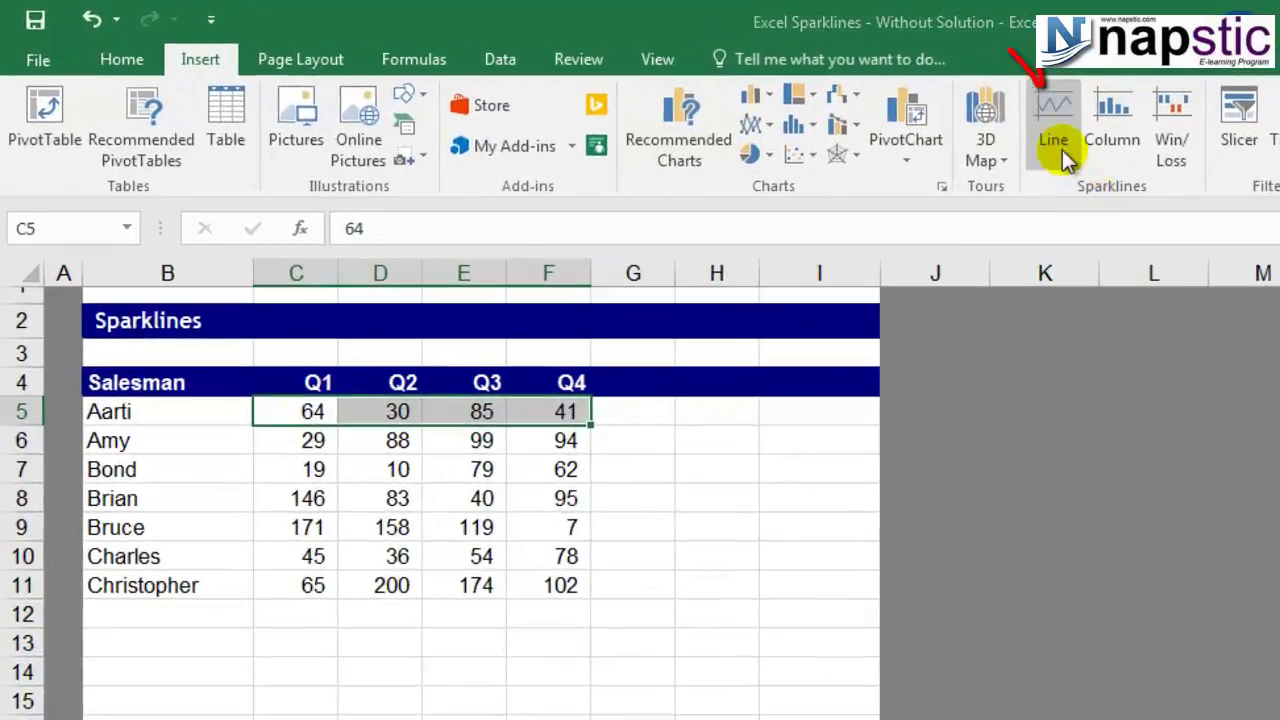
click(1066, 155)
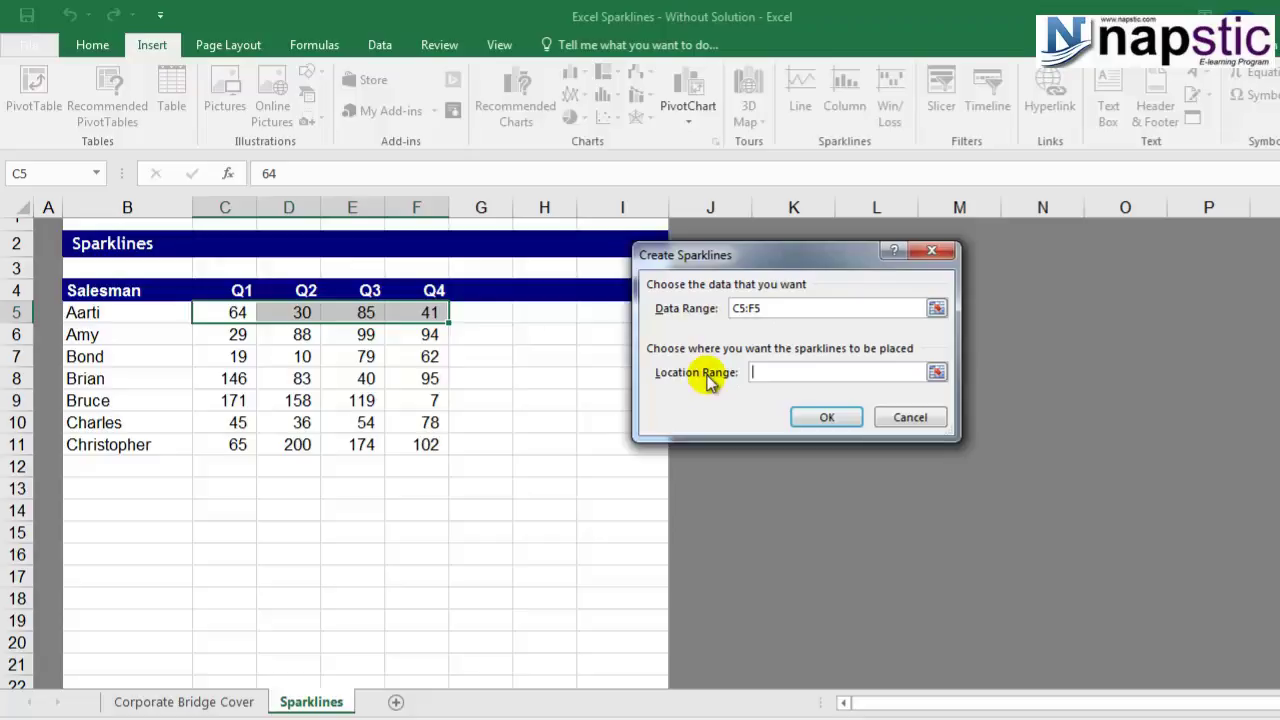
click(492, 313)
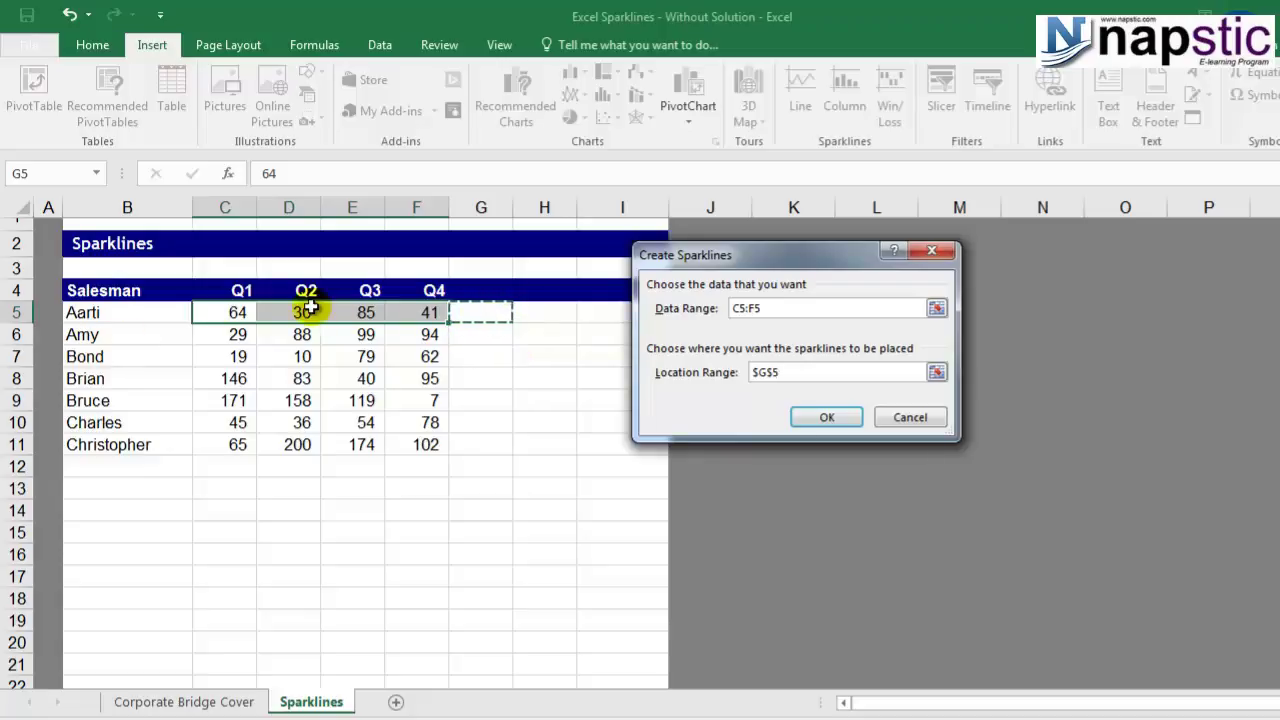
click(833, 420)
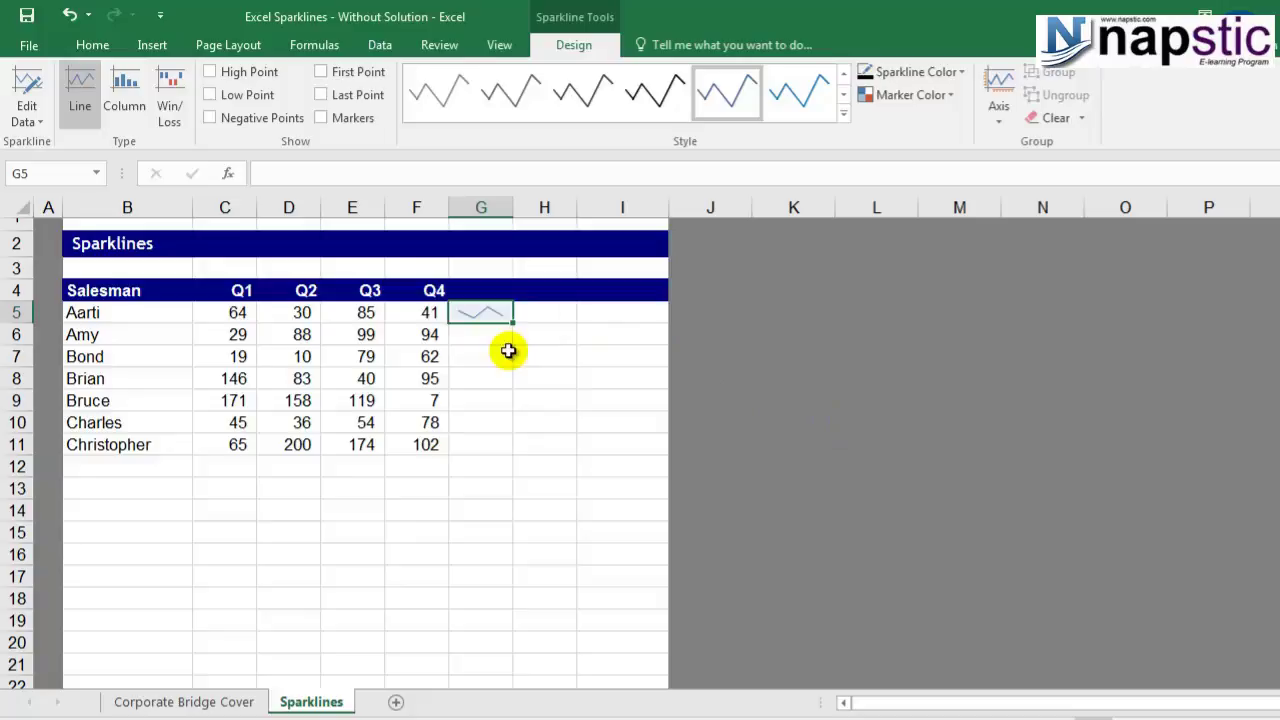
Fill the line sparkline from G5 down to G11 for the remaining salesmen
click(104, 336)
drag(104, 336, 120, 449)
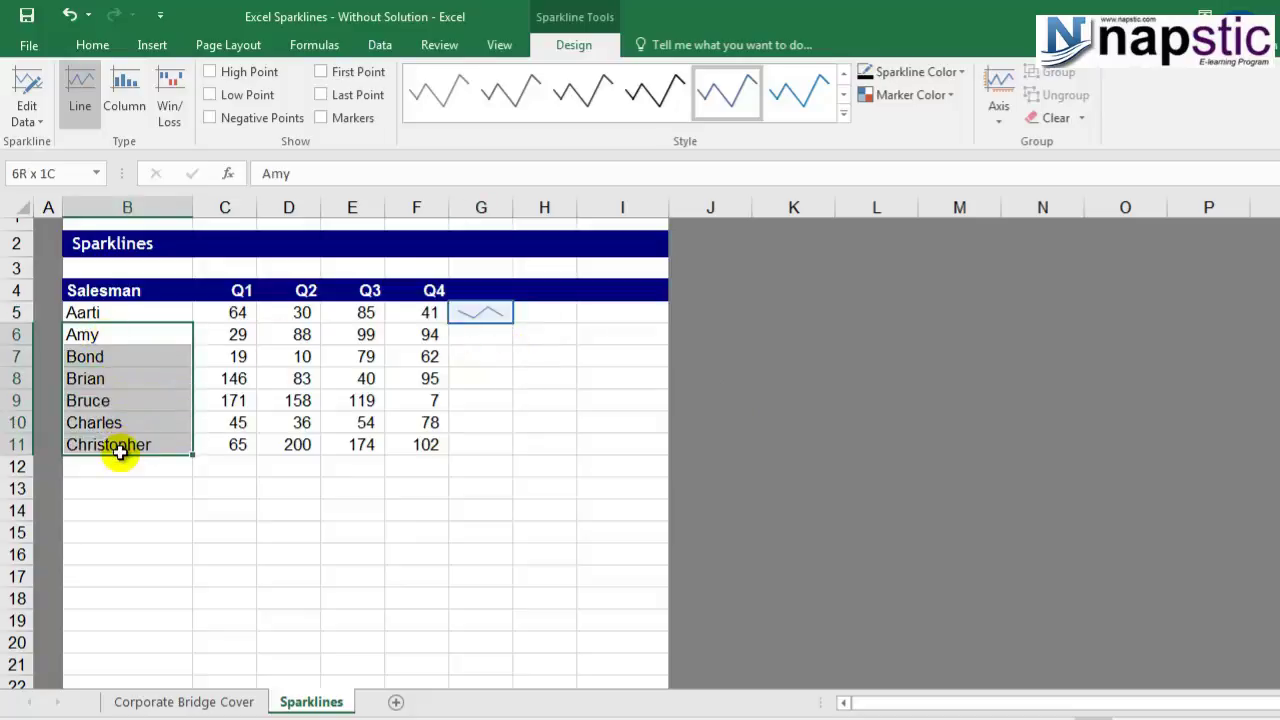
click(492, 334)
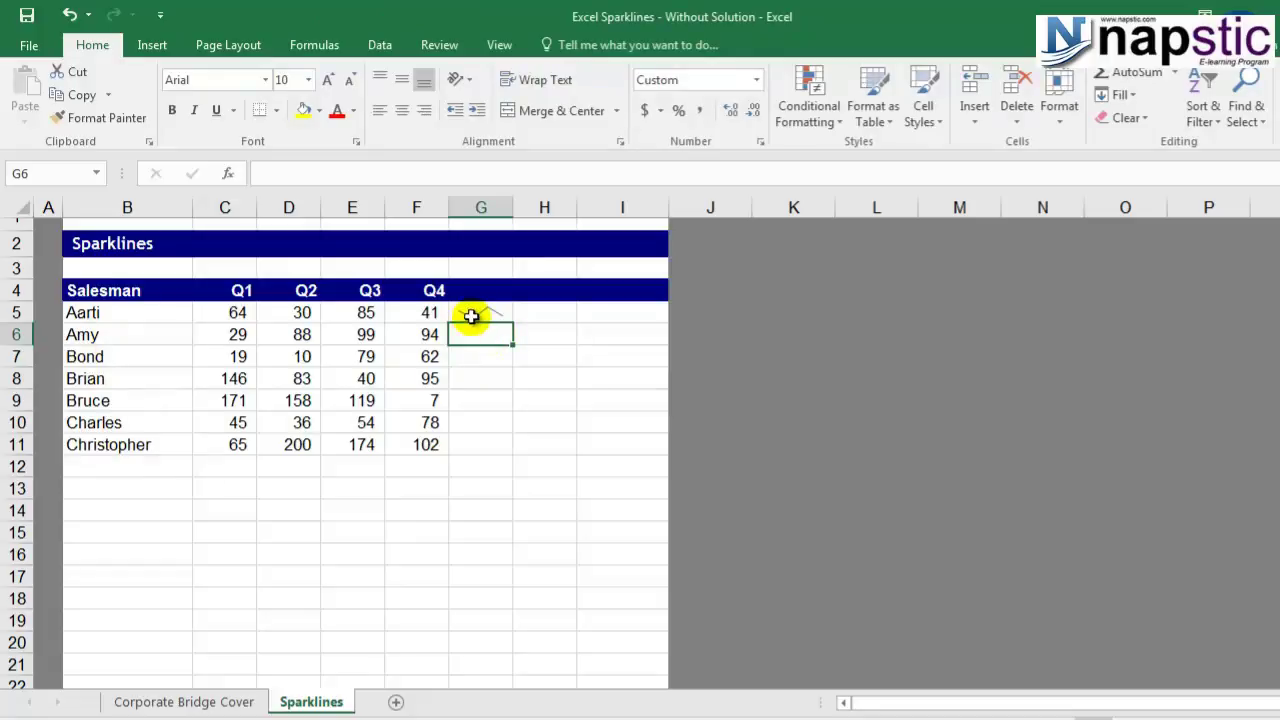
click(492, 316)
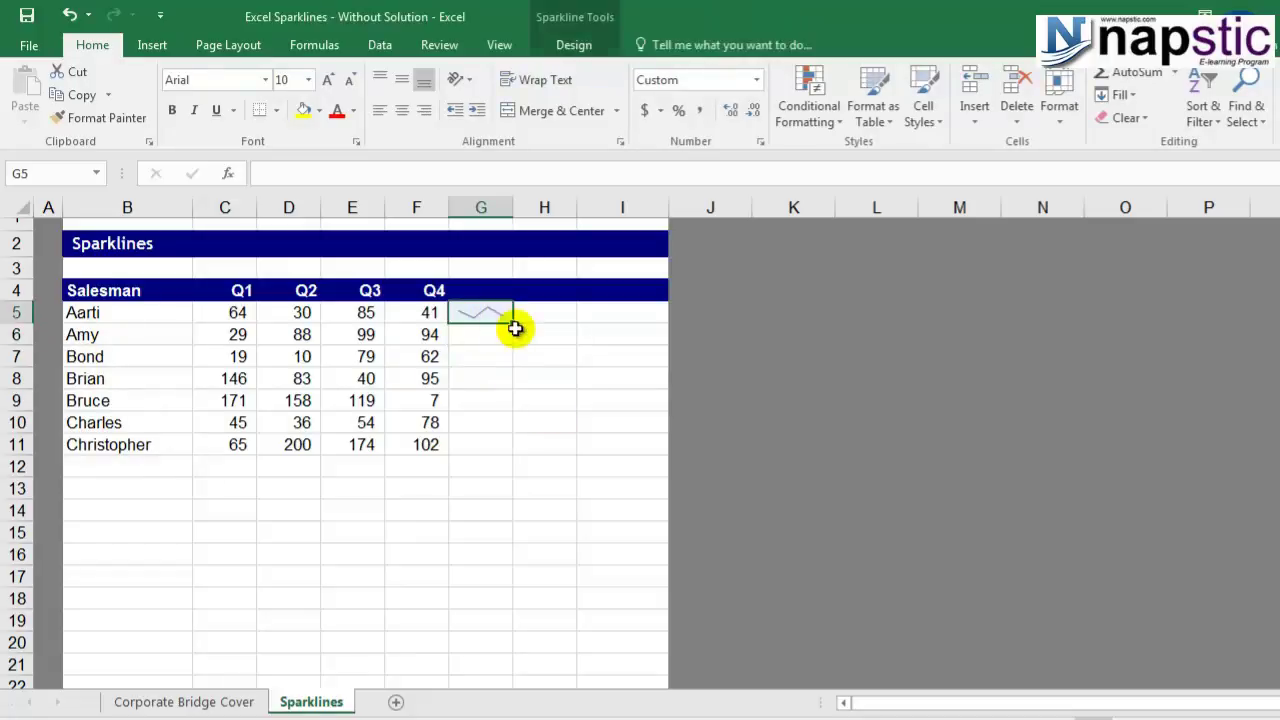
drag(513, 322, 514, 451)
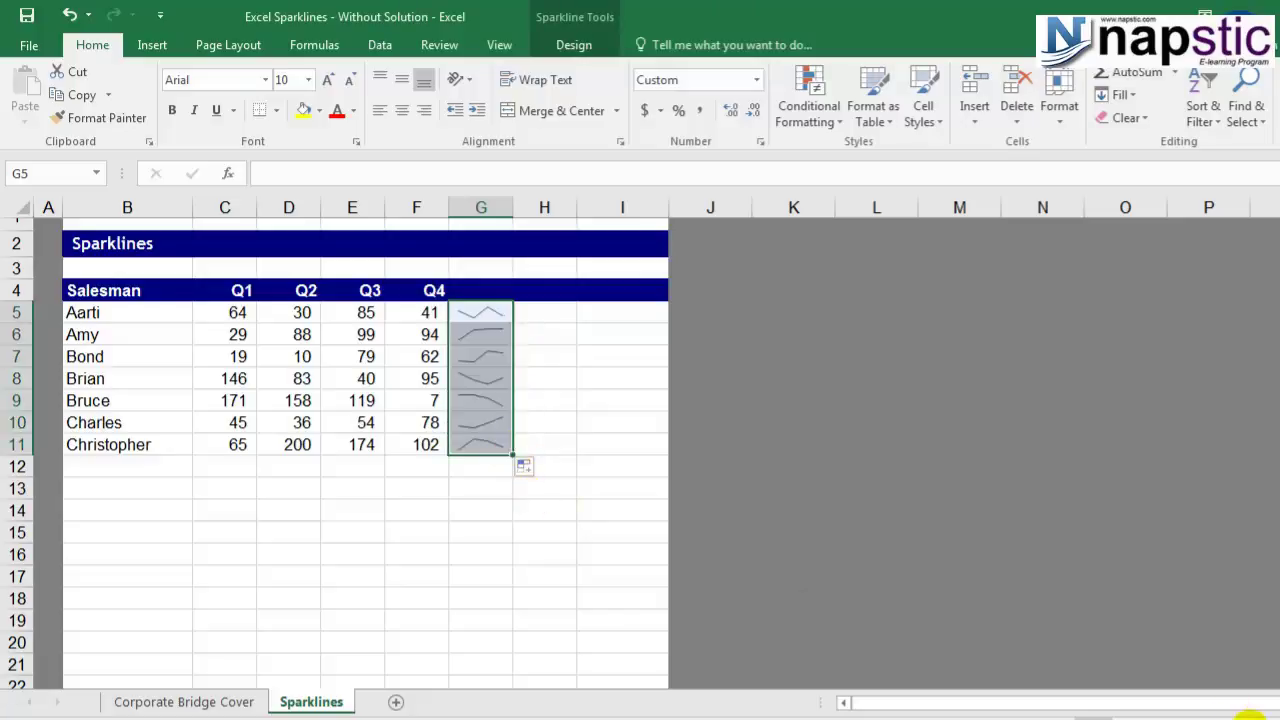
Increase the height of rows 5 through 11 and widen column G to enlarge the sparklines
click(1262, 716)
click(1262, 716)
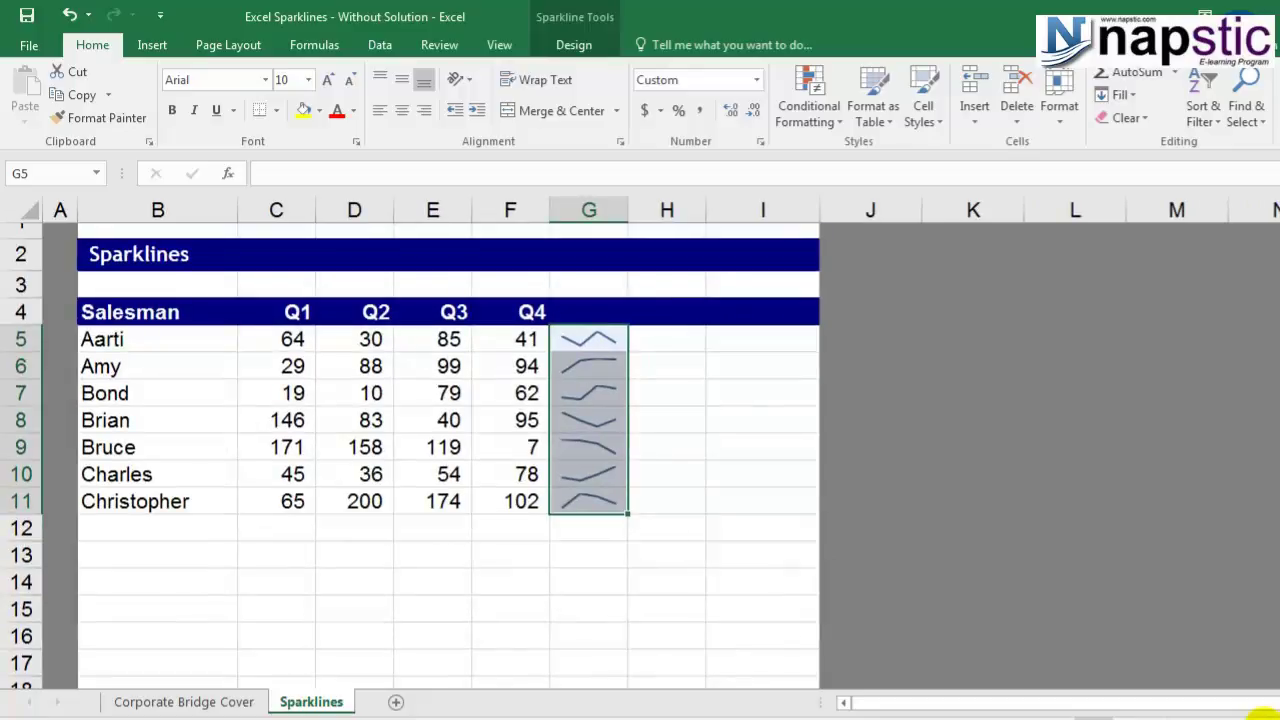
click(517, 549)
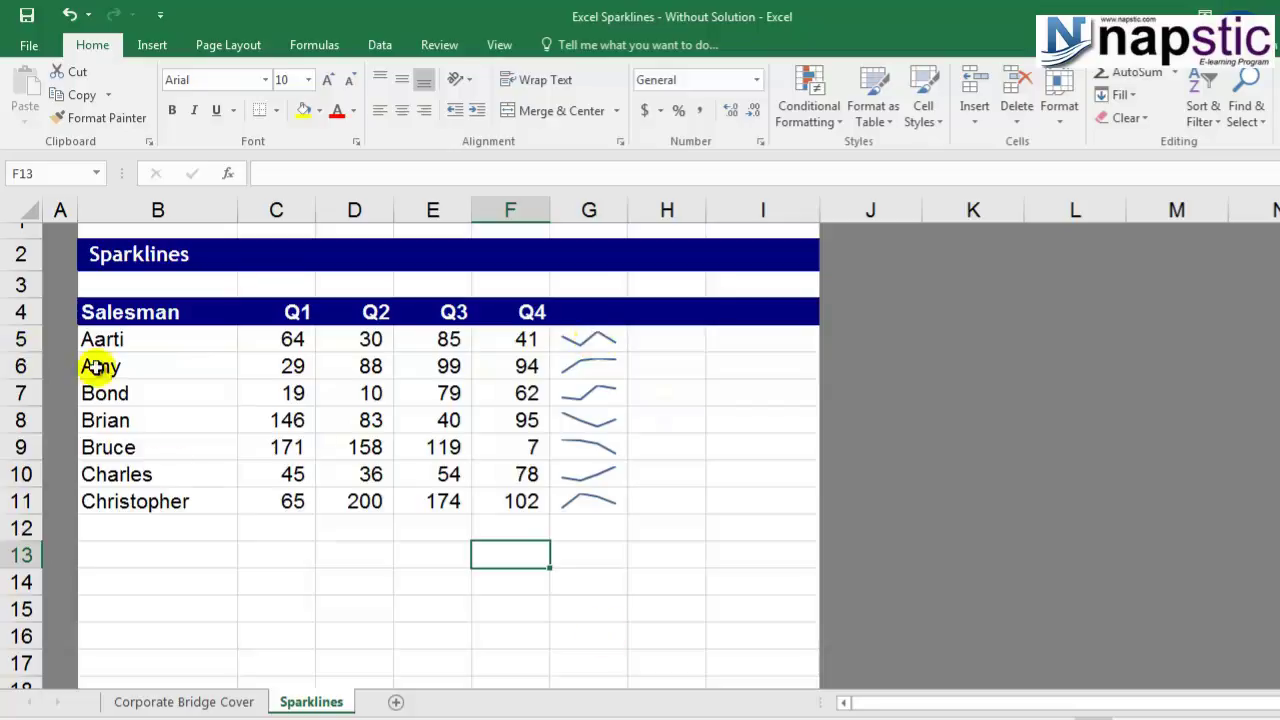
drag(14, 339, 18, 501)
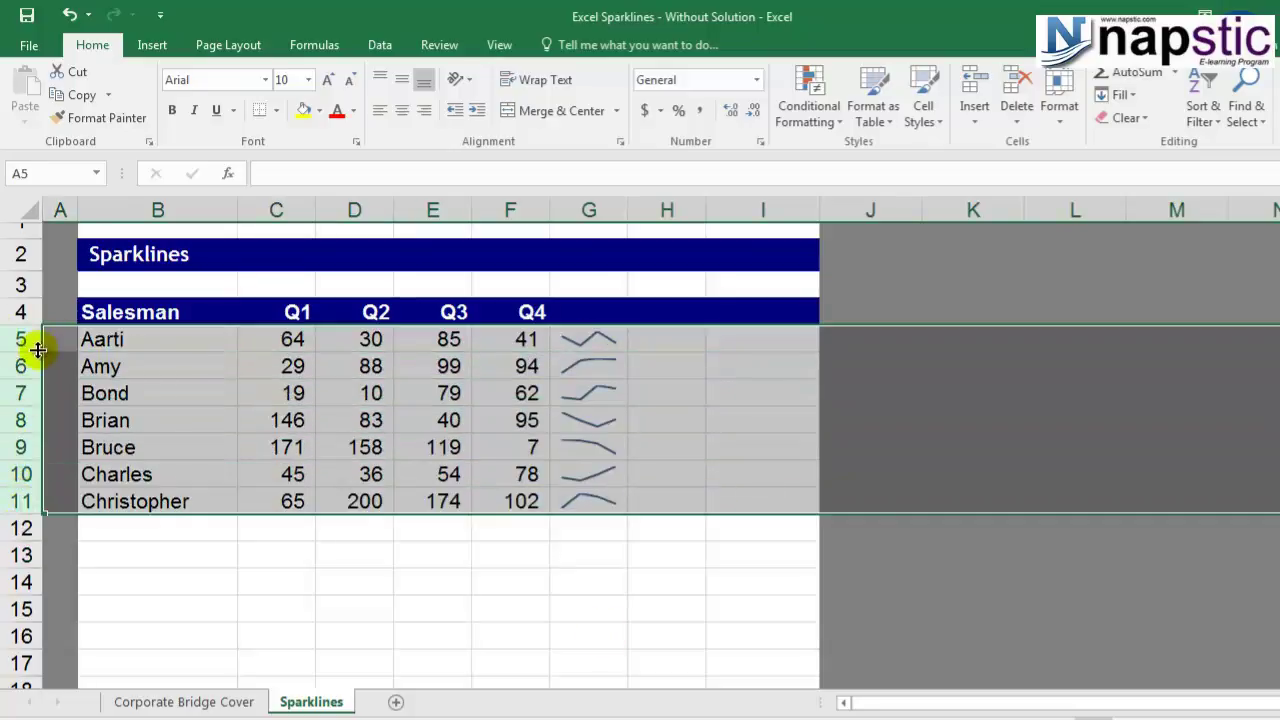
drag(35, 352, 35, 381)
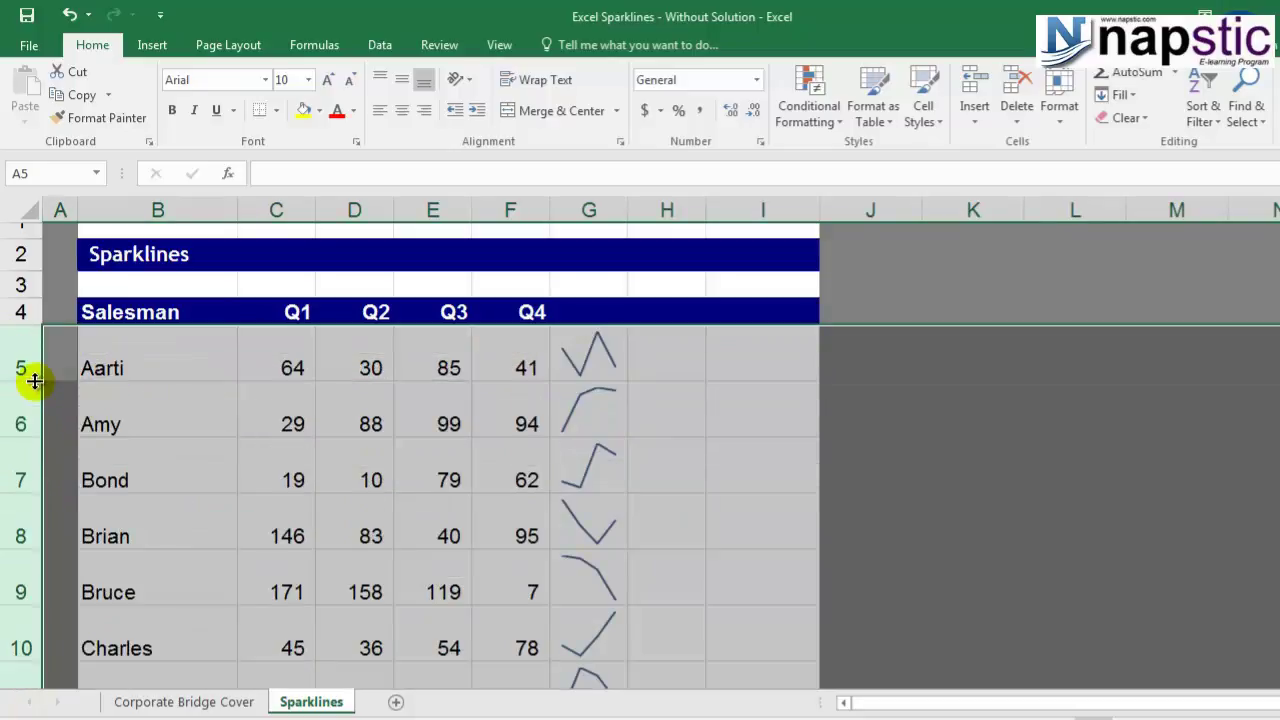
drag(628, 212, 693, 220)
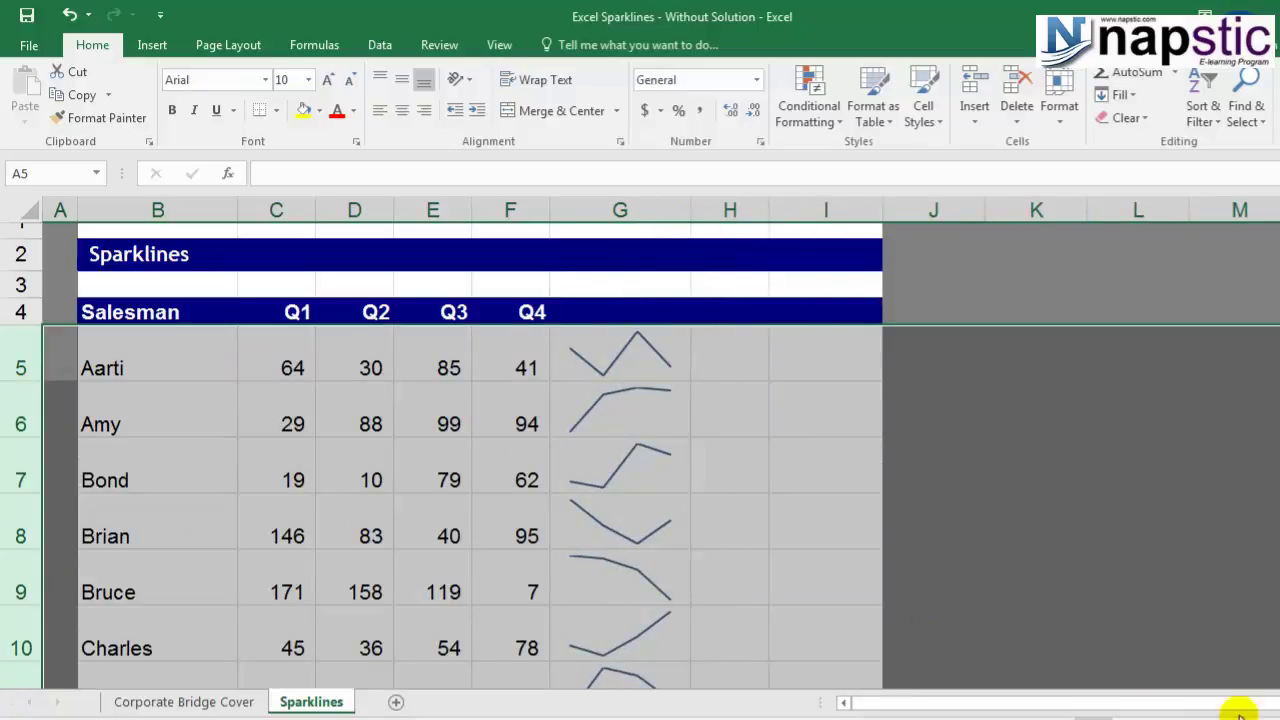
scroll(1262, 712, down, 3)
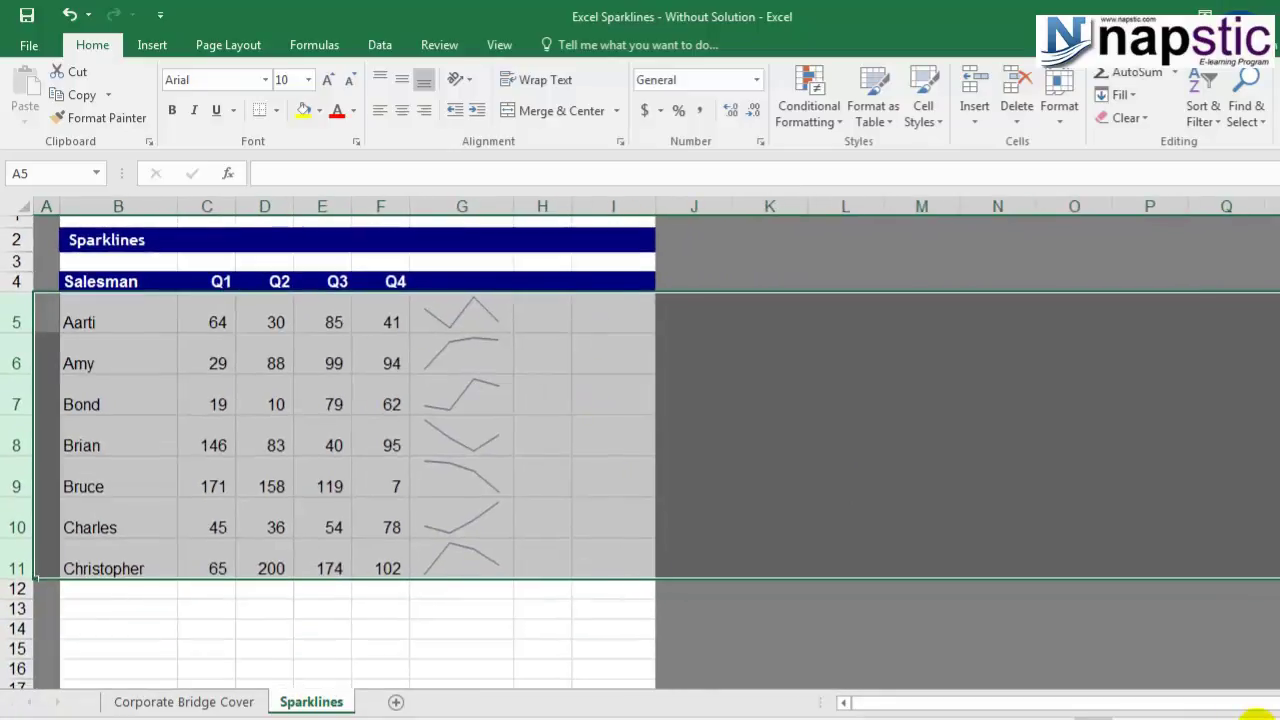
scroll(1262, 712, up, 2)
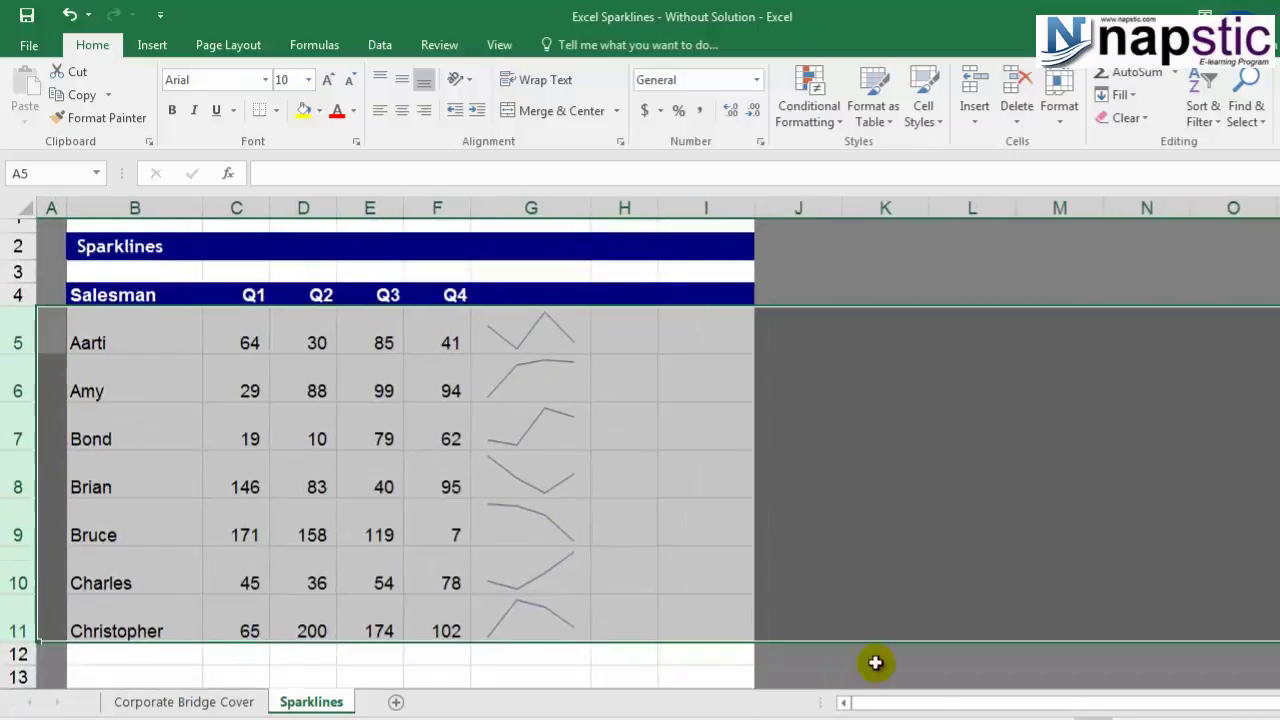
click(652, 487)
click(555, 345)
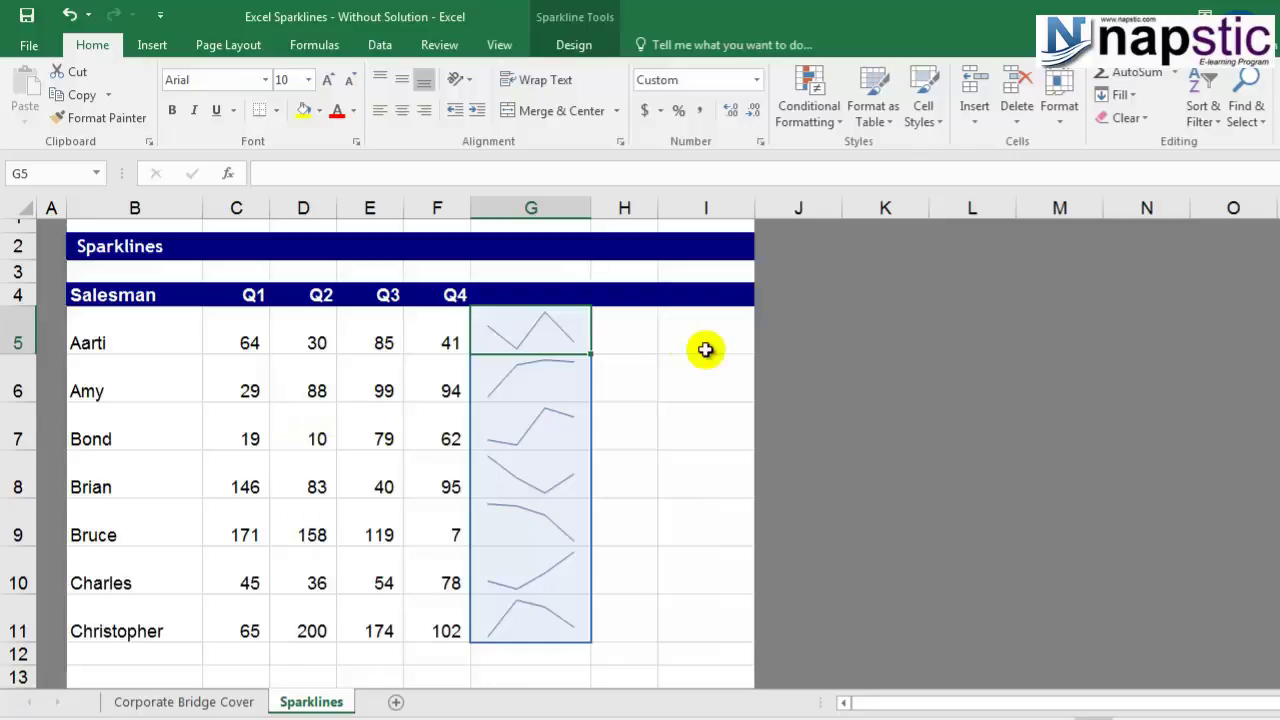
click(626, 375)
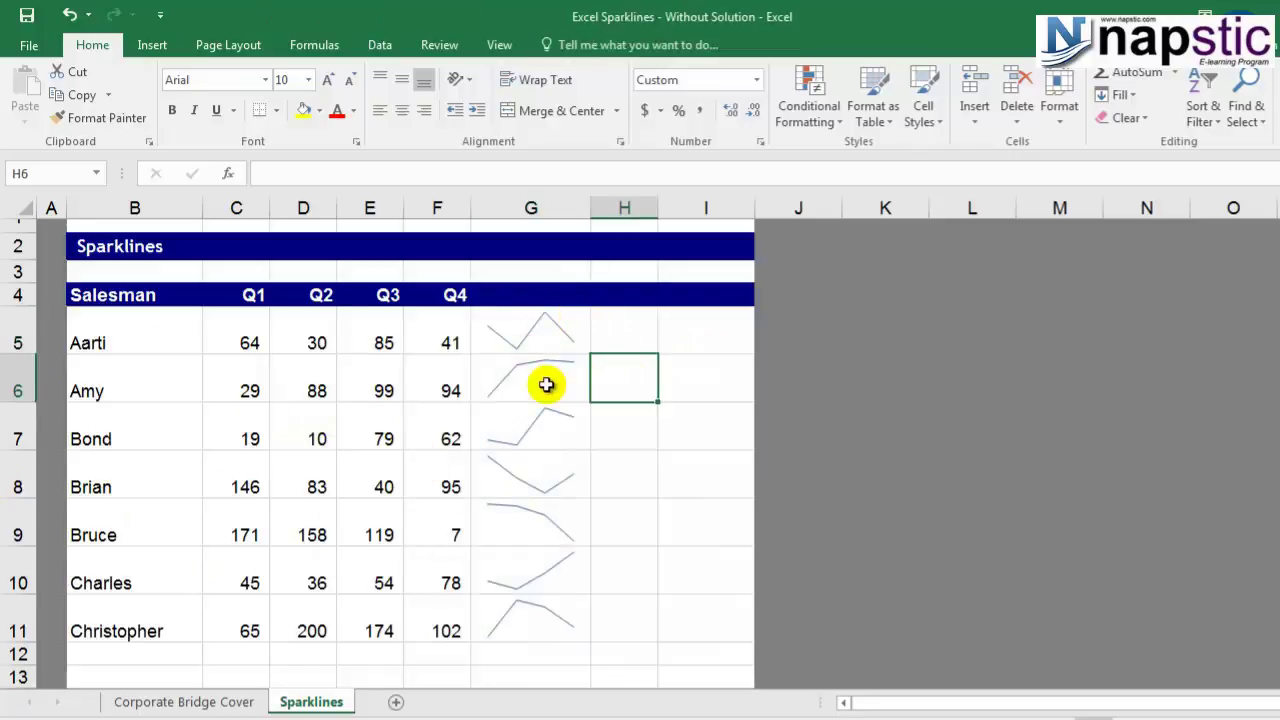
click(568, 294)
Replace Aarti's line sparkline in G5 with a column sparkline based on the data range C5:F5
click(551, 323)
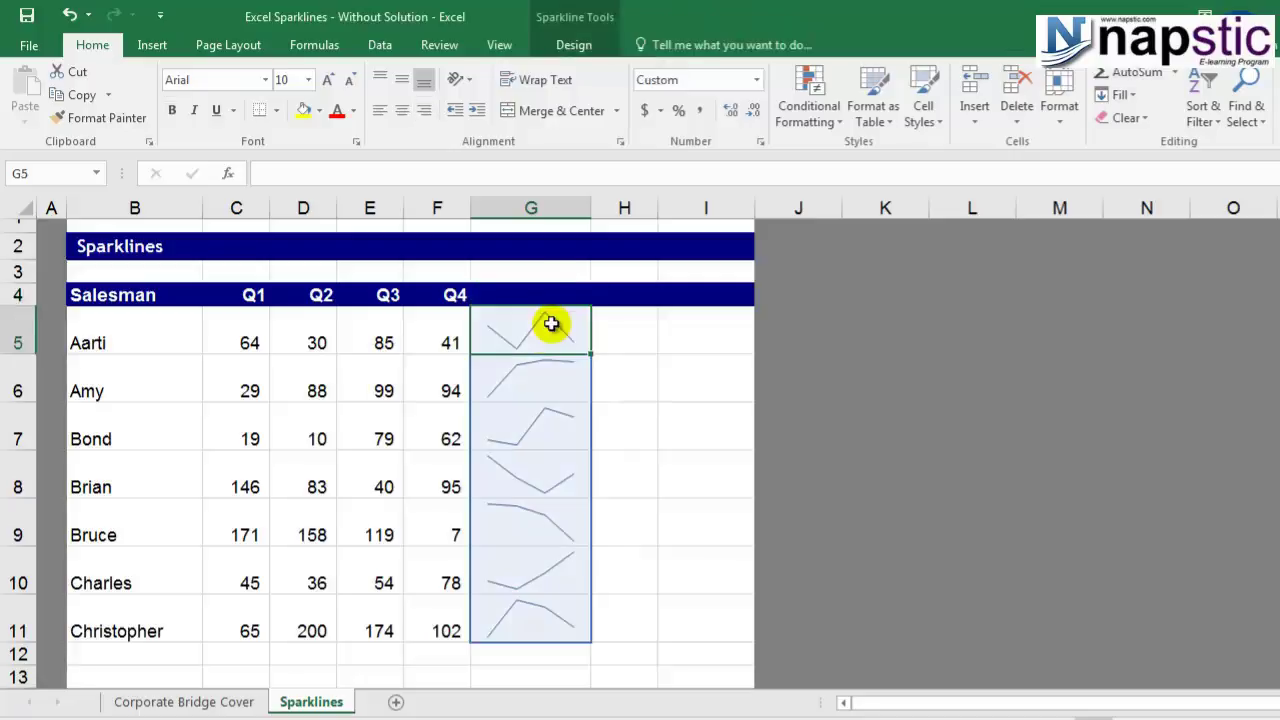
click(148, 48)
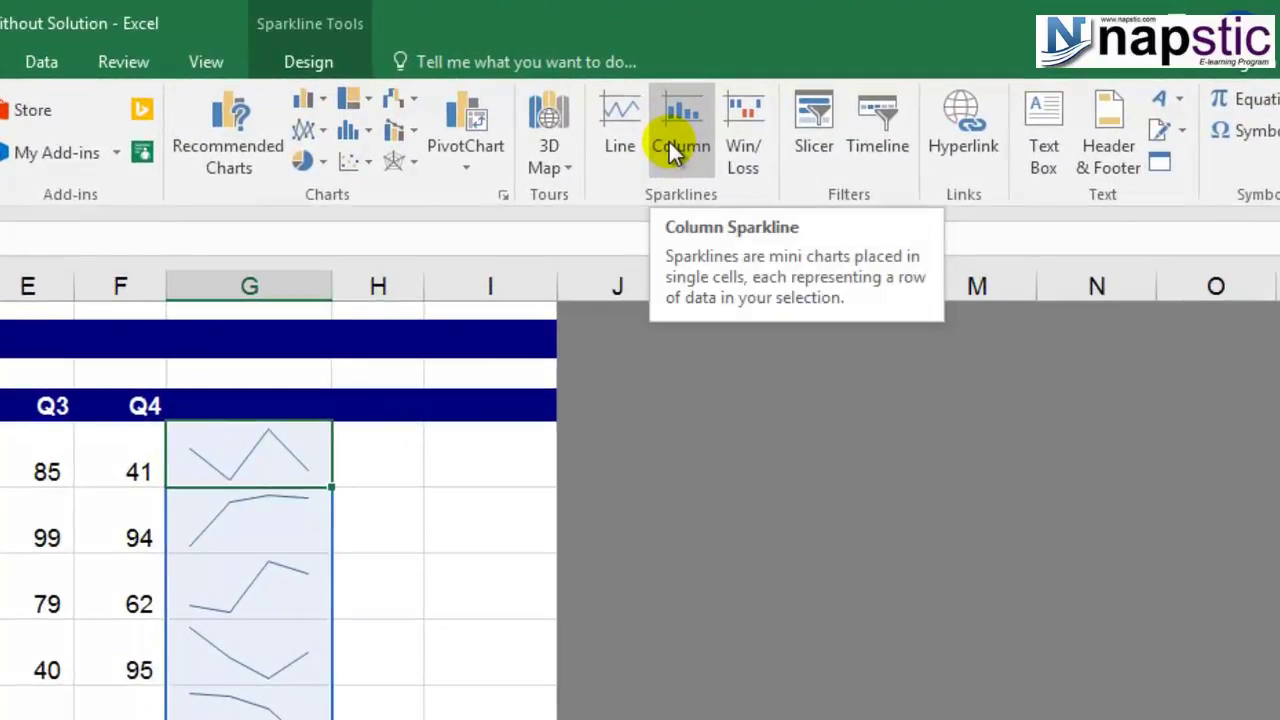
click(670, 143)
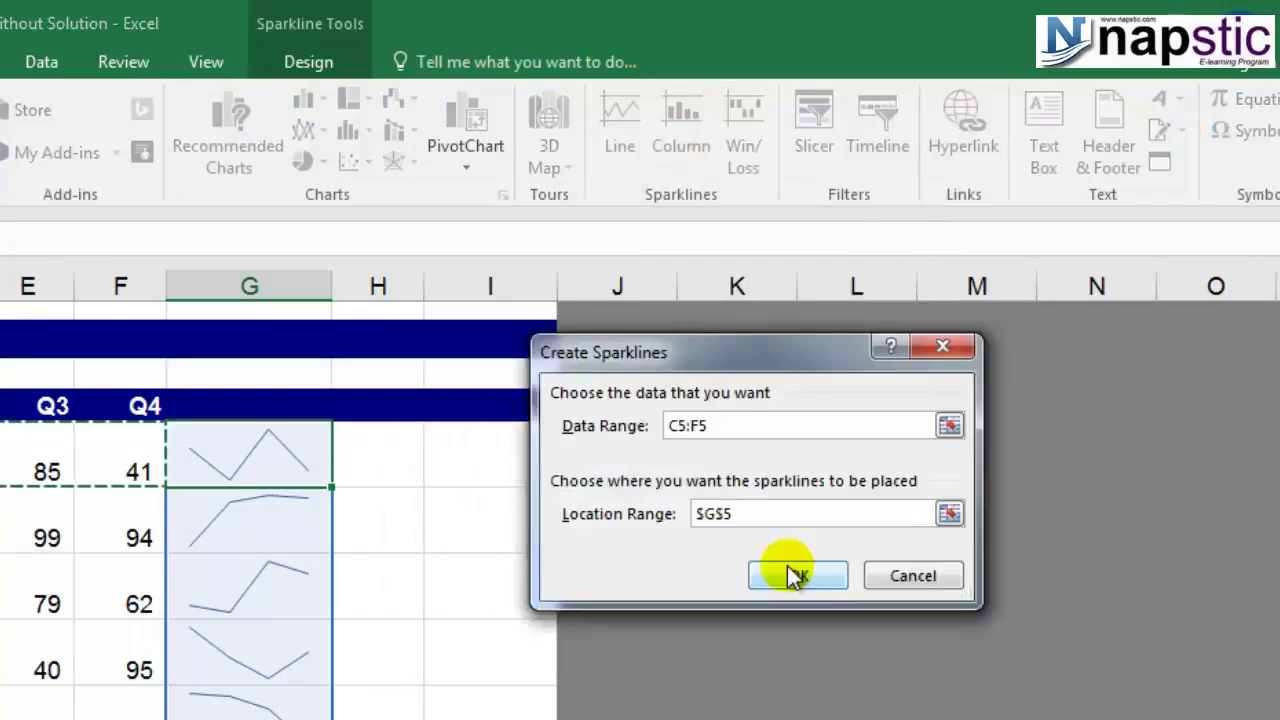
click(790, 571)
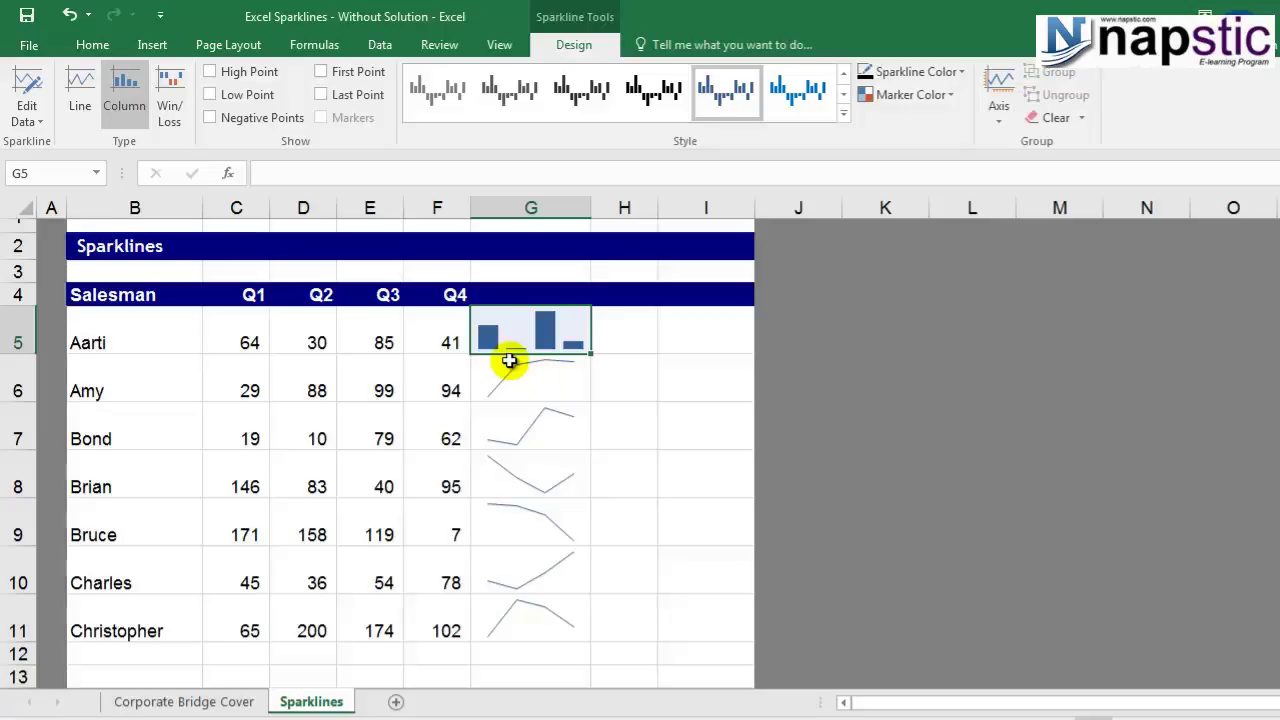
Confirm data range C6:F11 and location $G$6:$G$11 for the remaining line sparkline group, and change its type to Column
drag(509, 361, 541, 622)
right_click(541, 622)
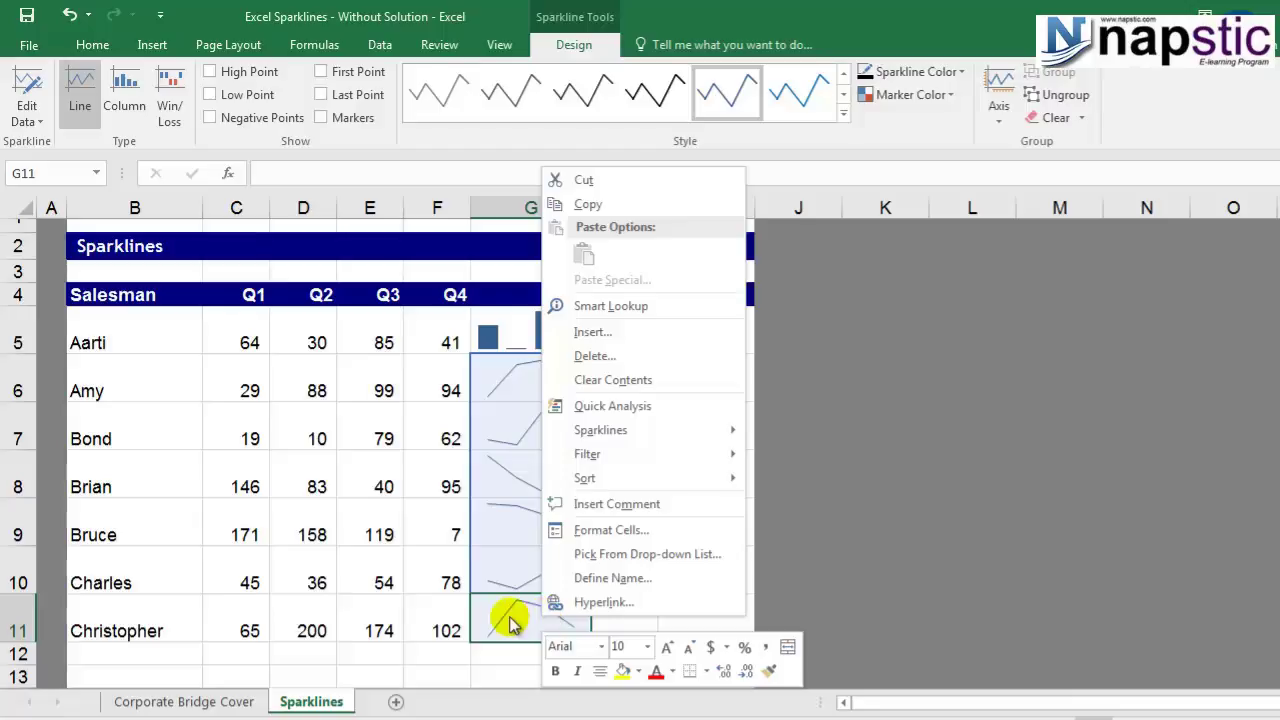
mouse_move(624, 432)
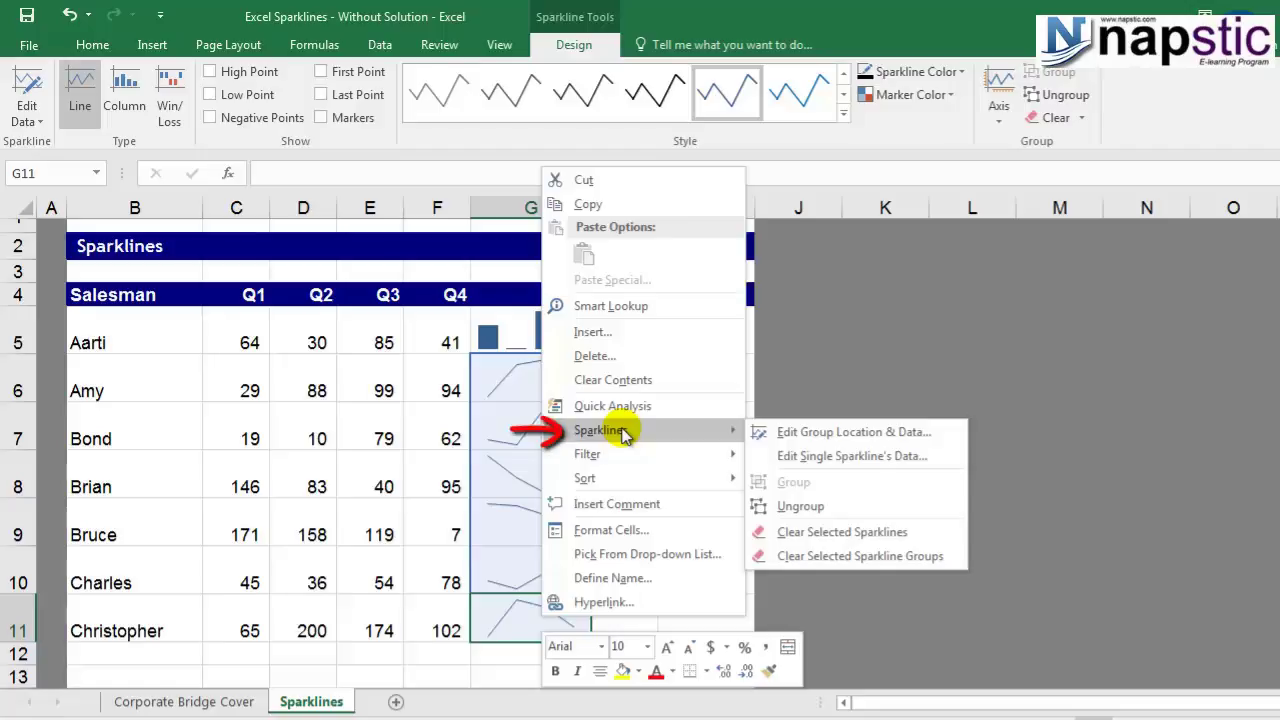
click(829, 433)
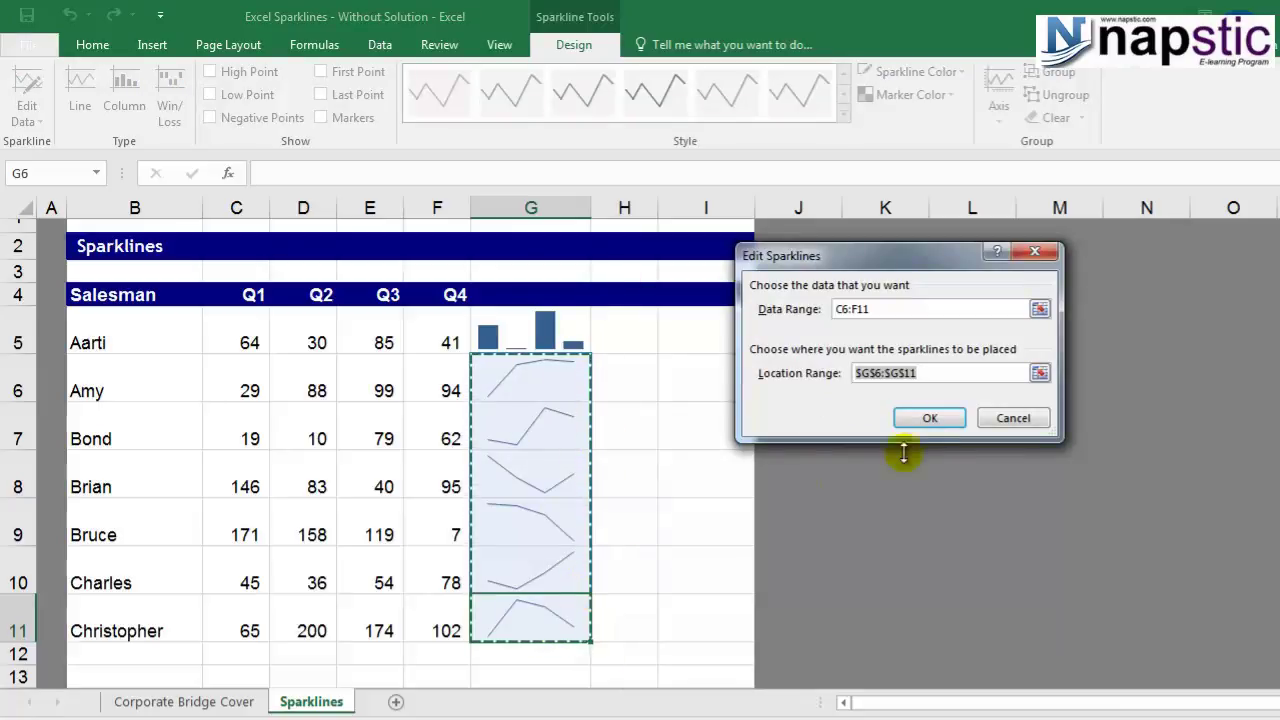
click(935, 418)
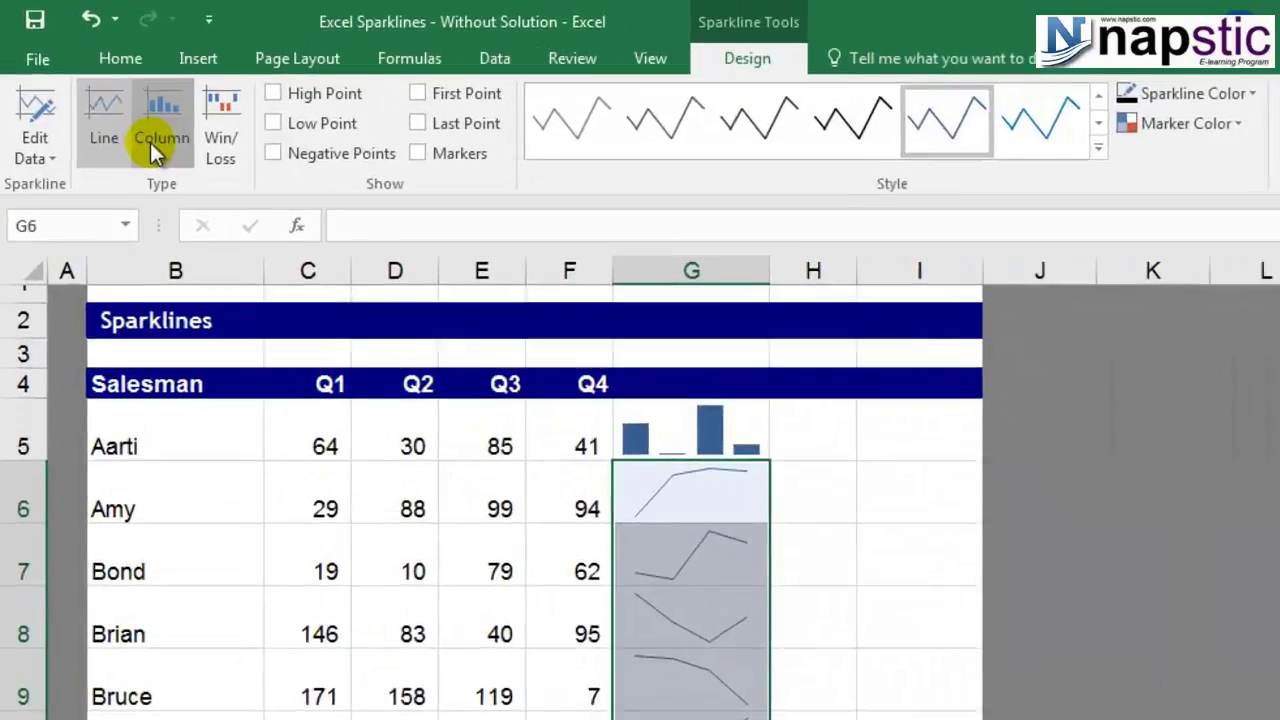
click(150, 142)
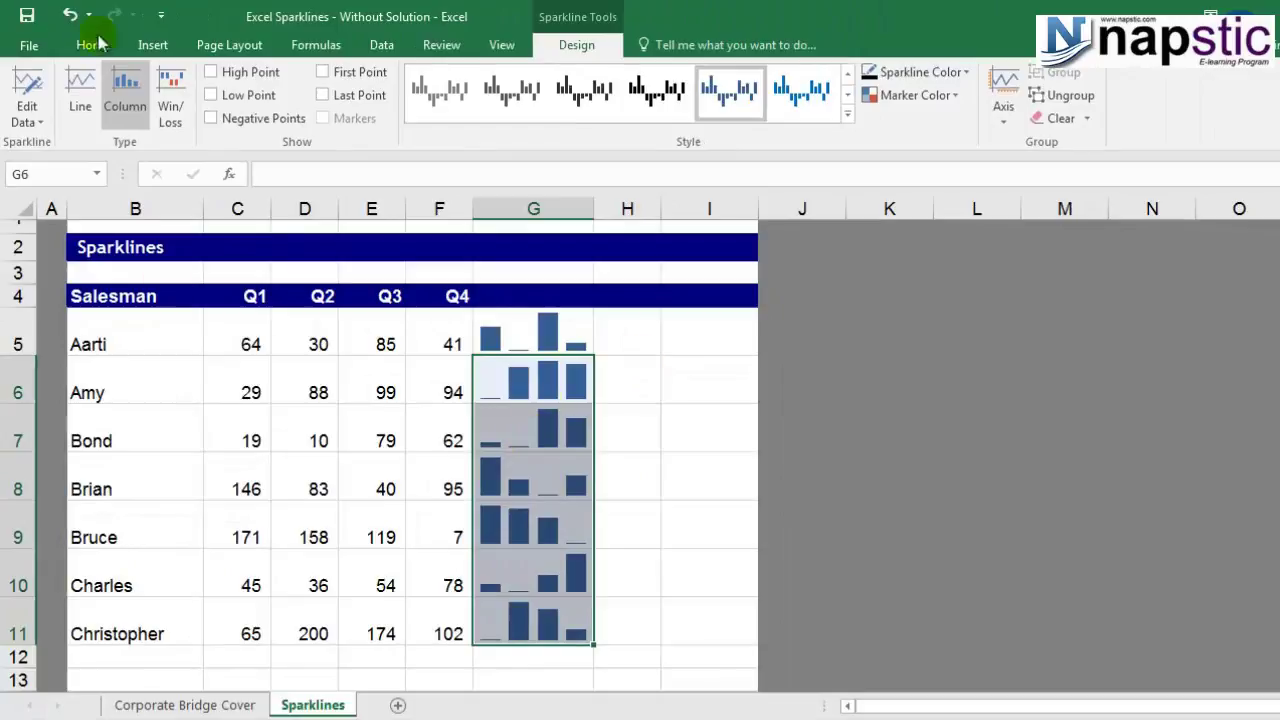
Try the Win/Loss type on the G6:G11 sparkline group, and switch it back to Column
click(166, 93)
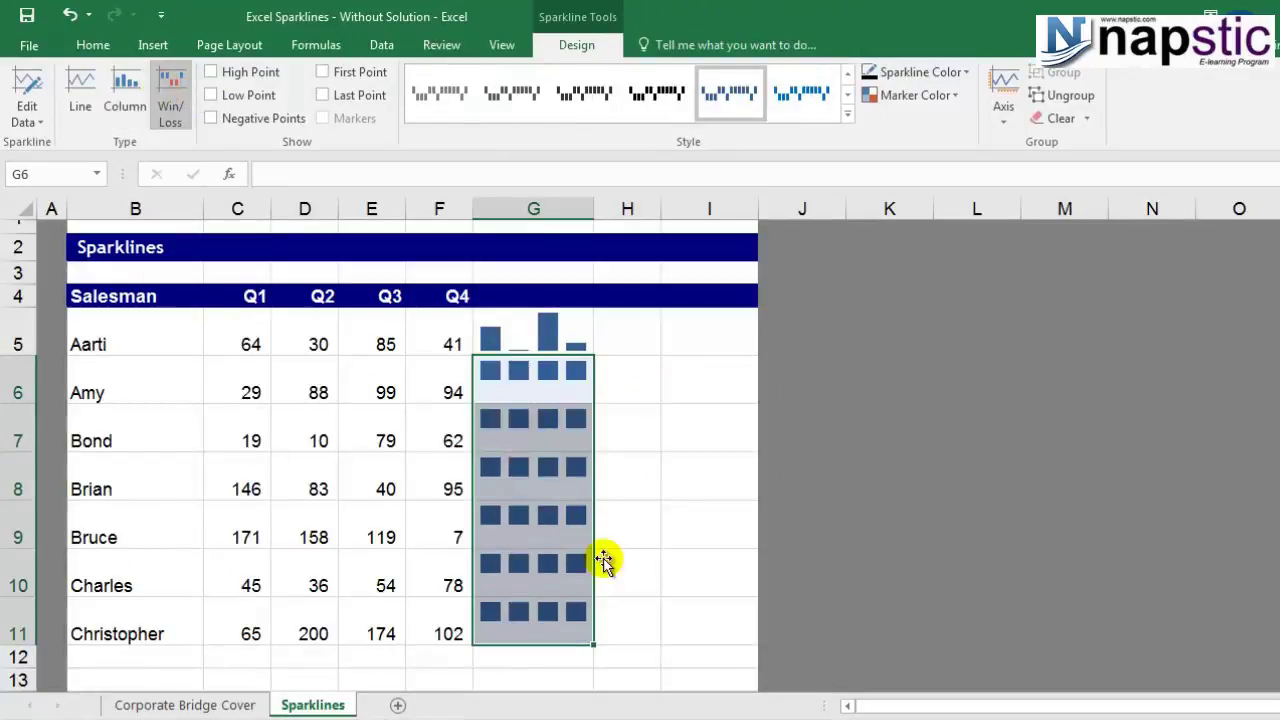
click(535, 335)
click(540, 385)
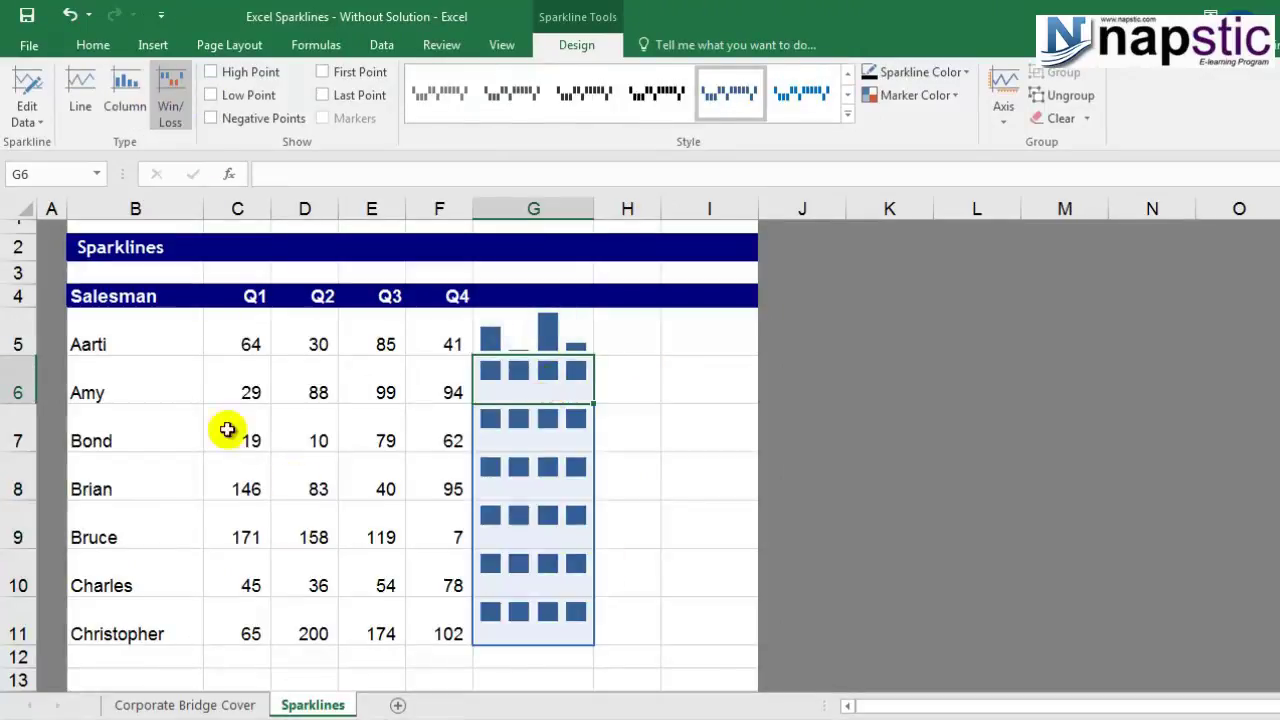
click(118, 112)
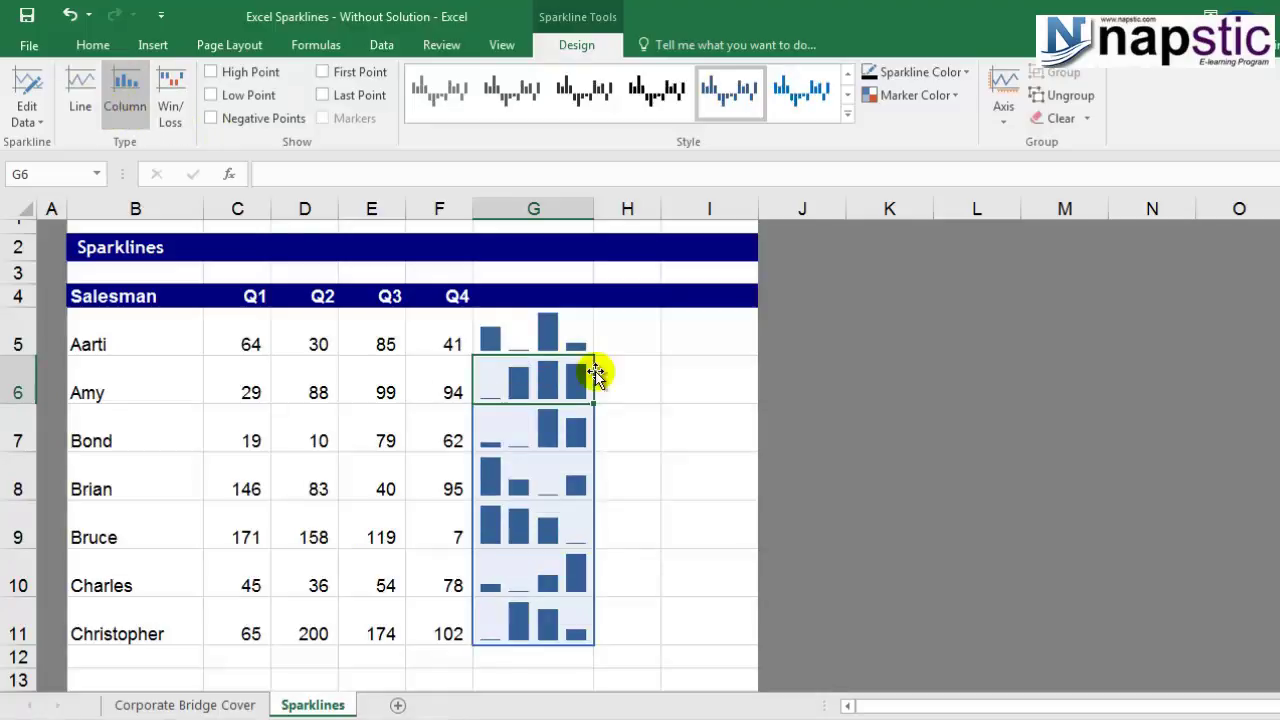
Try to extend the G6:G11 sparkline group's location range to $G$5:$G$11 with the data range C6:F11
drag(580, 326, 560, 626)
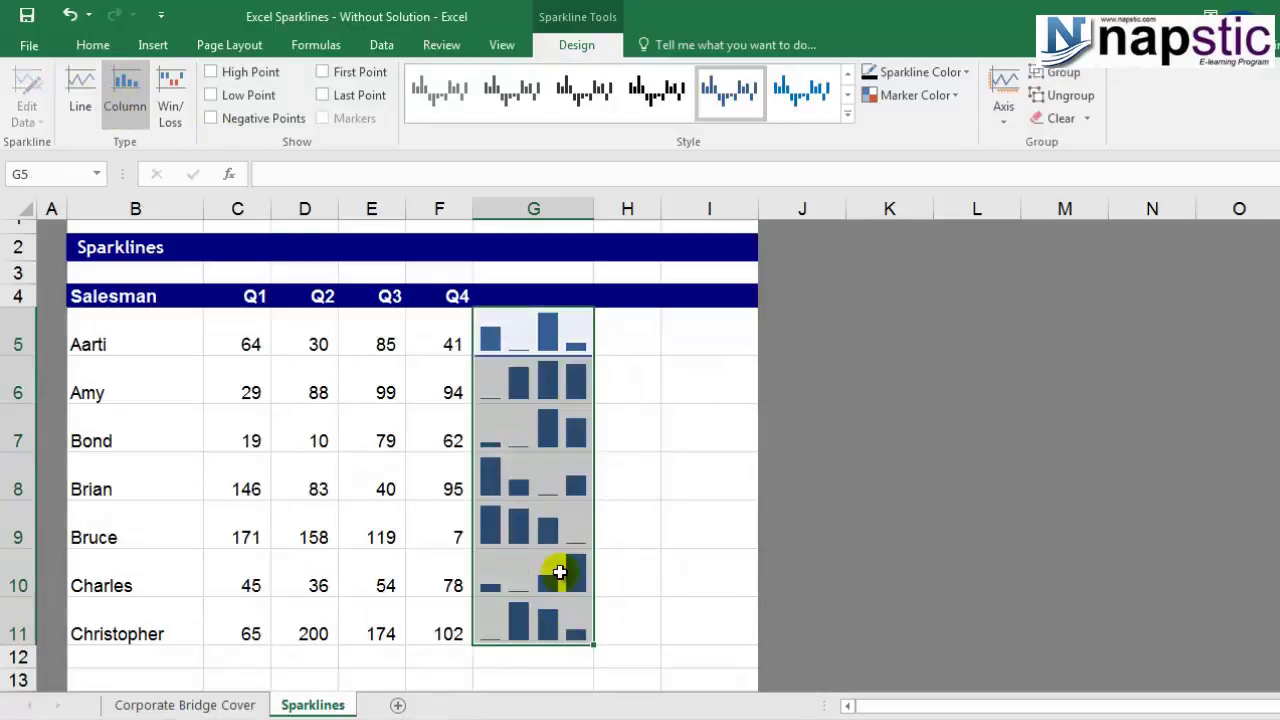
right_click(528, 503)
click(572, 628)
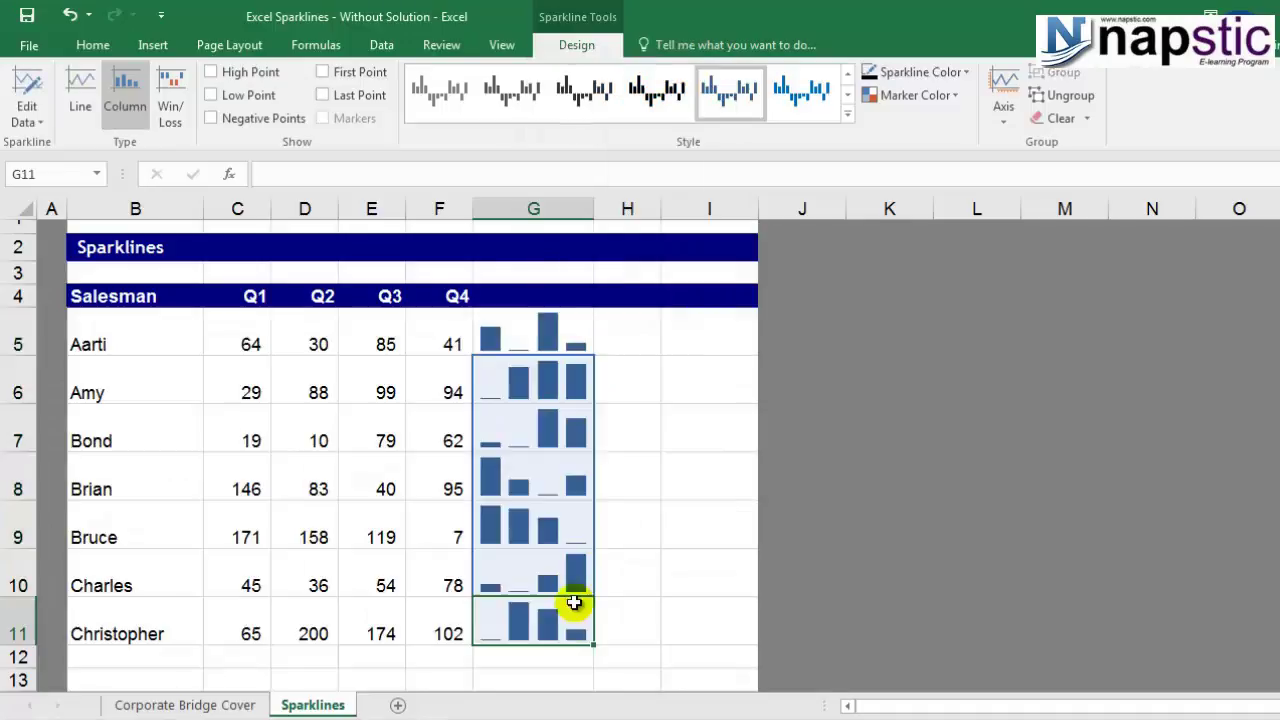
right_click(563, 632)
mouse_move(660, 453)
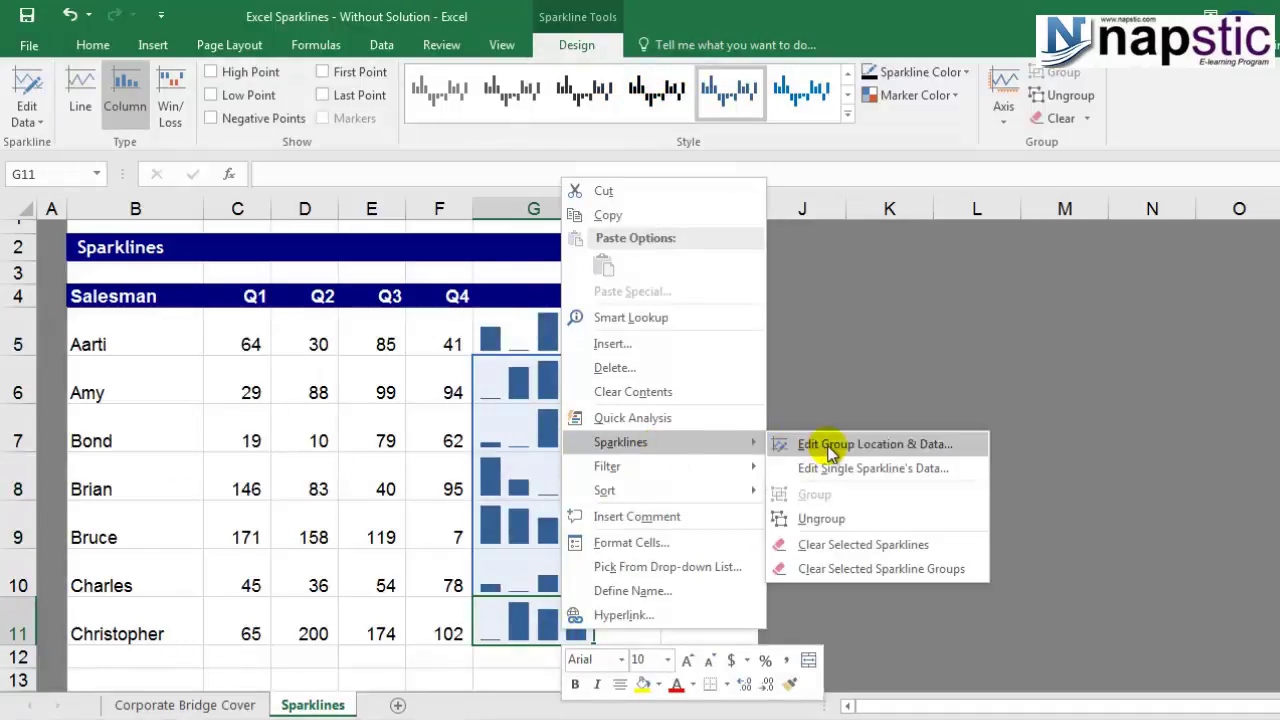
click(810, 444)
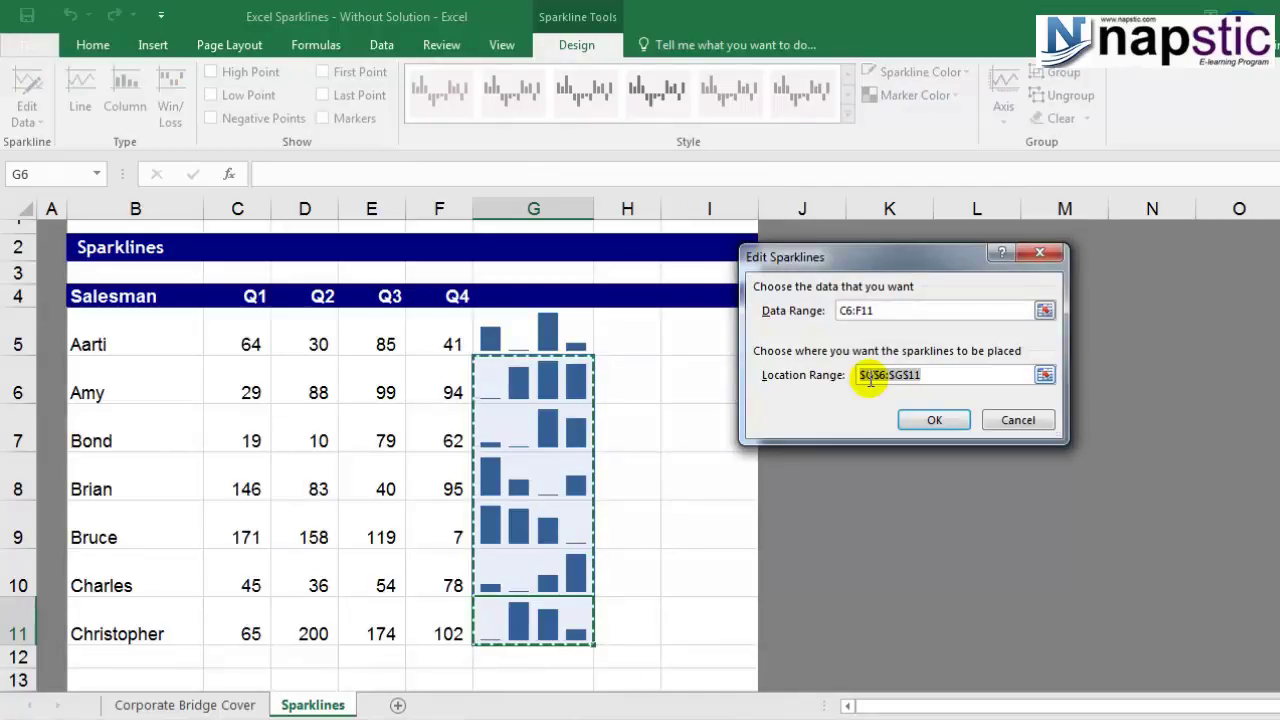
click(875, 379)
key(Right)
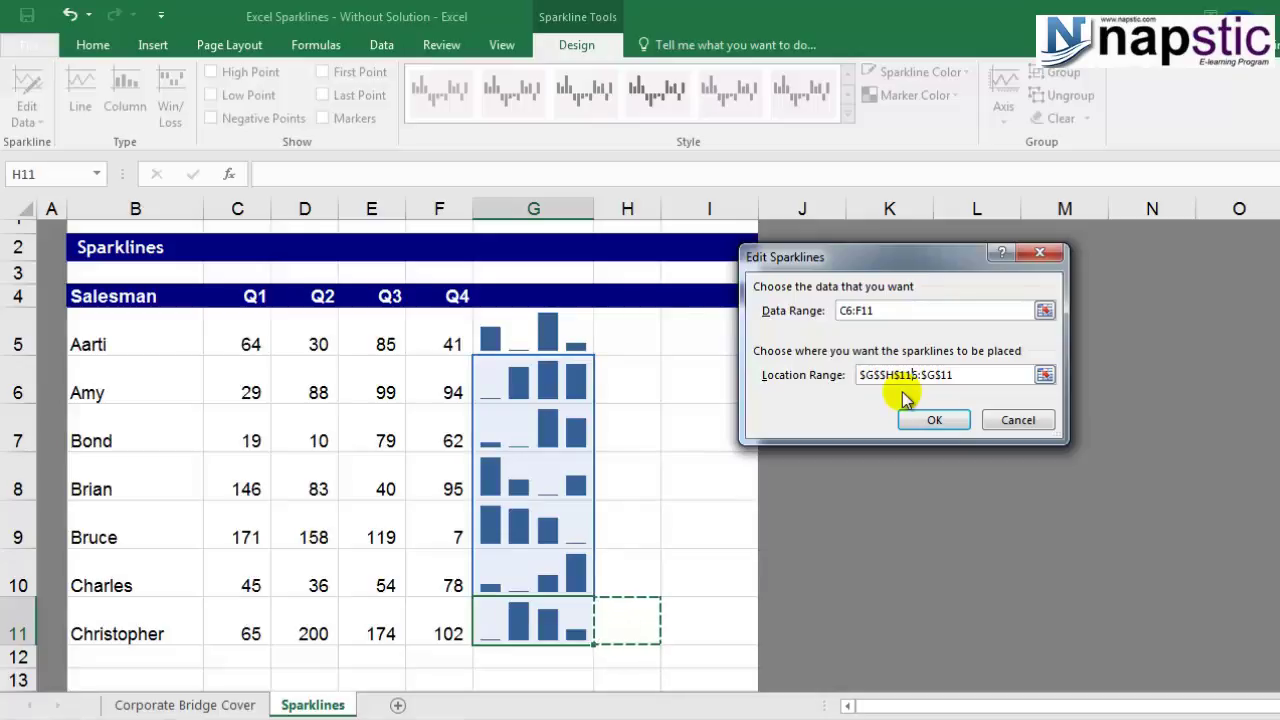
key(ctrl+z)
key(Delete)
key(Delete)
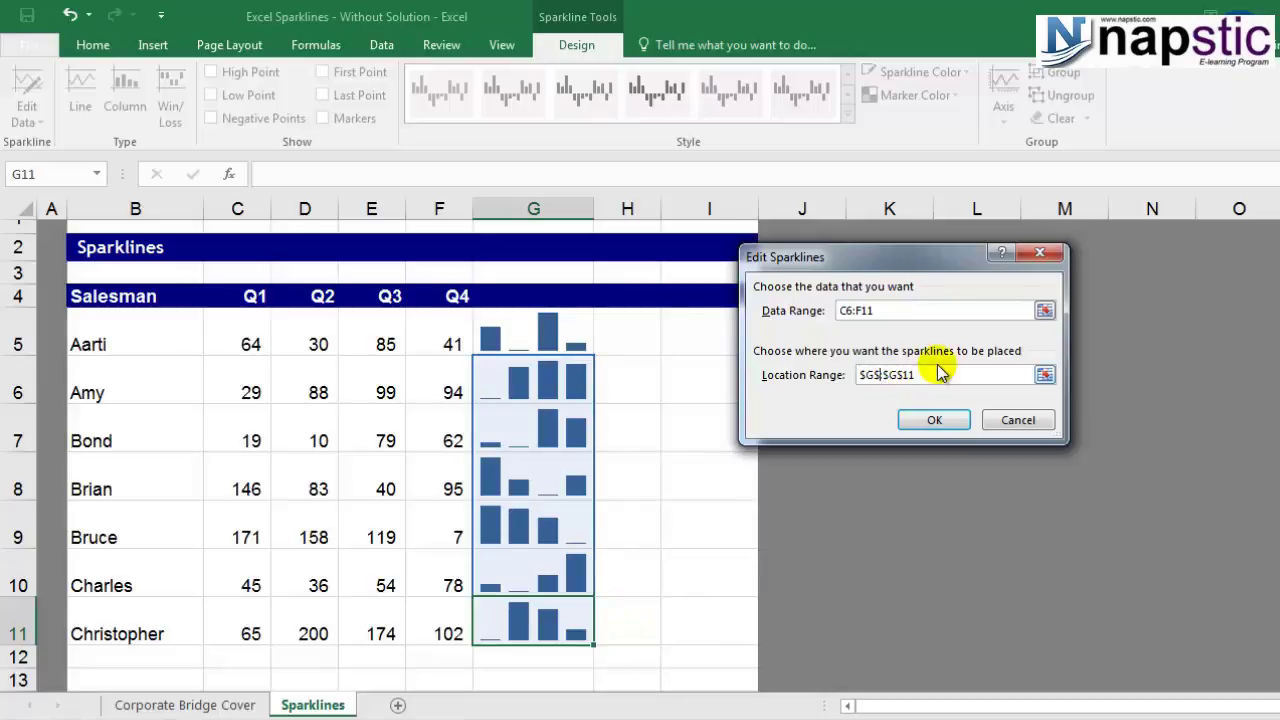
click(934, 420)
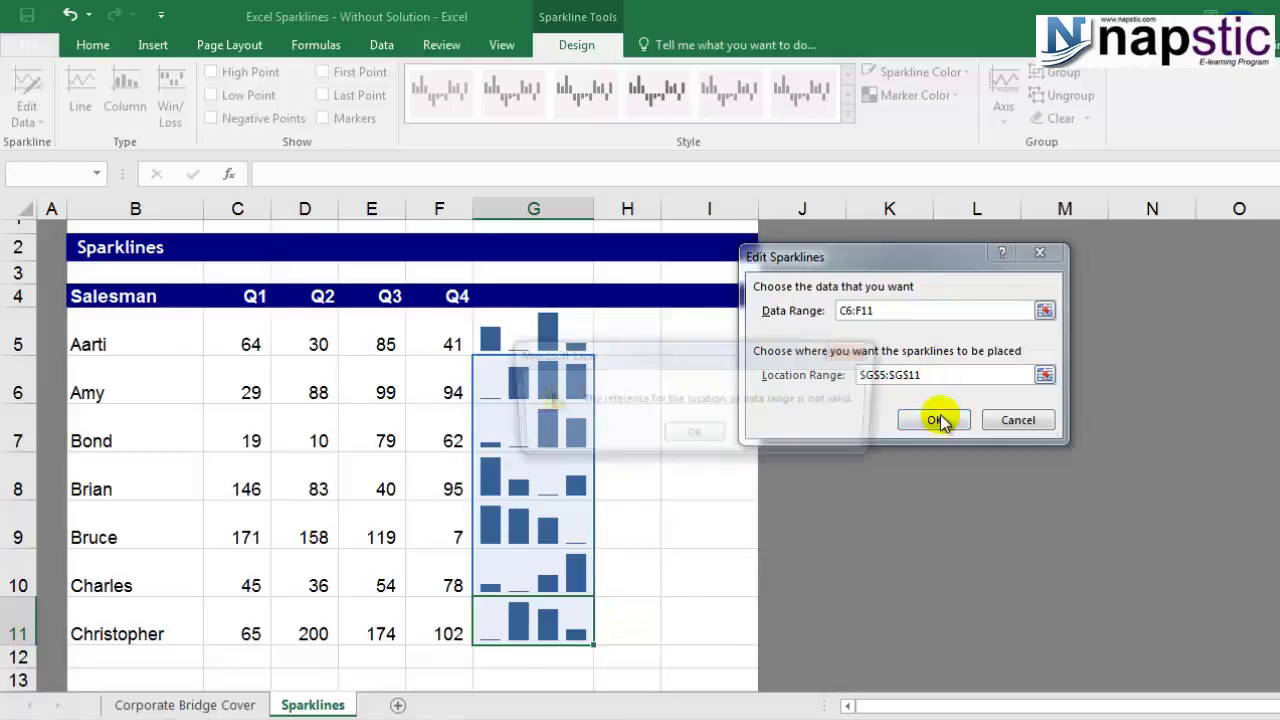
click(690, 434)
key(Return)
Try the Win/Loss type on Aarti's sparkline in G5, and switch it back to Column
click(170, 108)
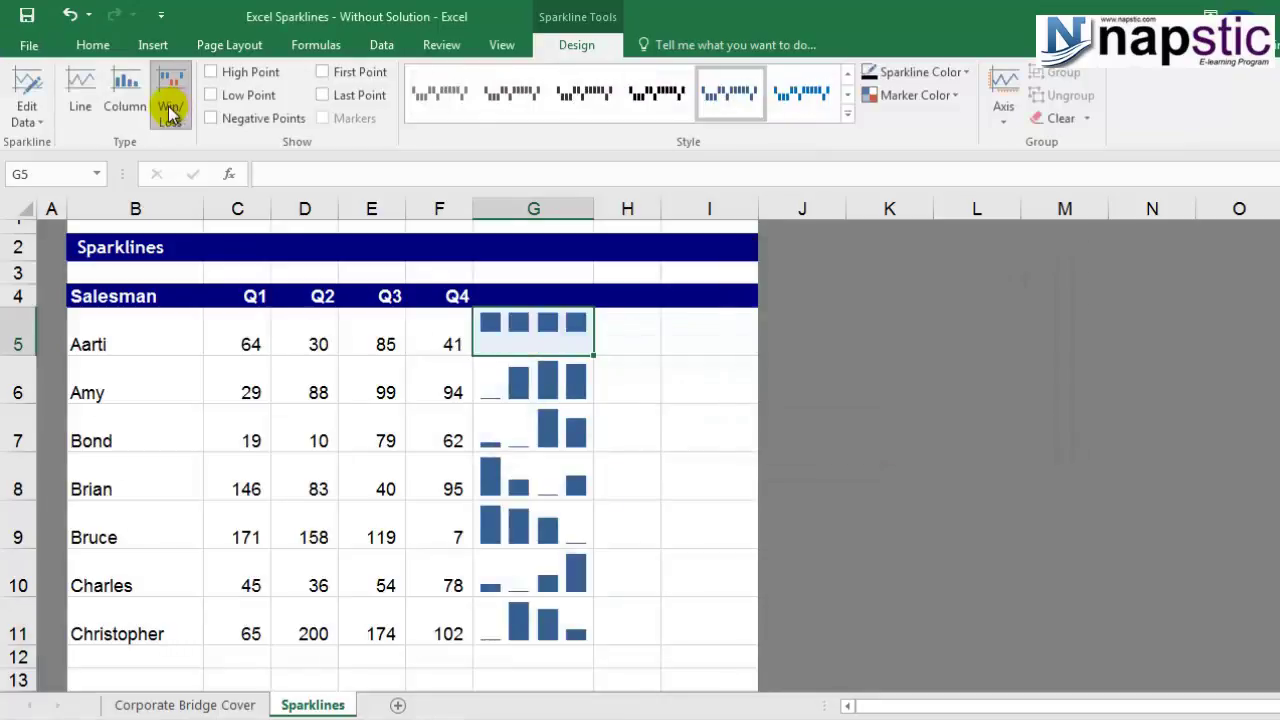
click(125, 95)
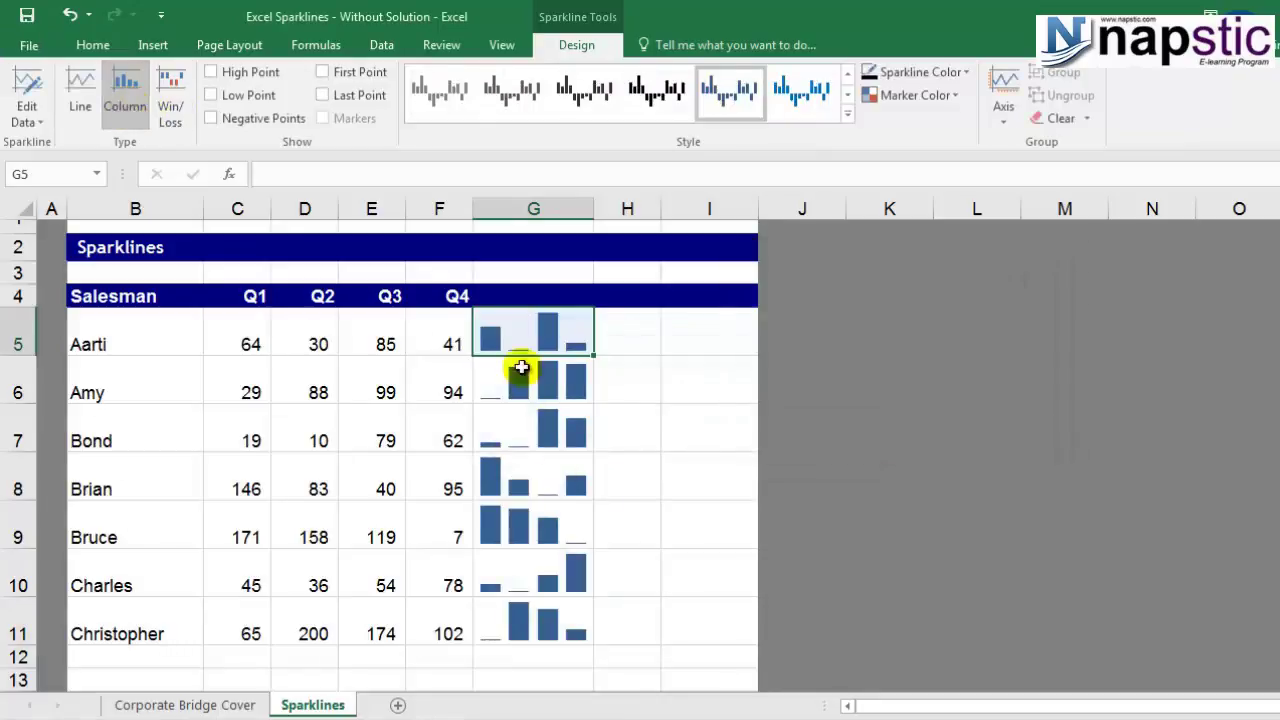
Apply the dark orange style from the second row of the style gallery to the G6:G11 sparkline group
click(540, 620)
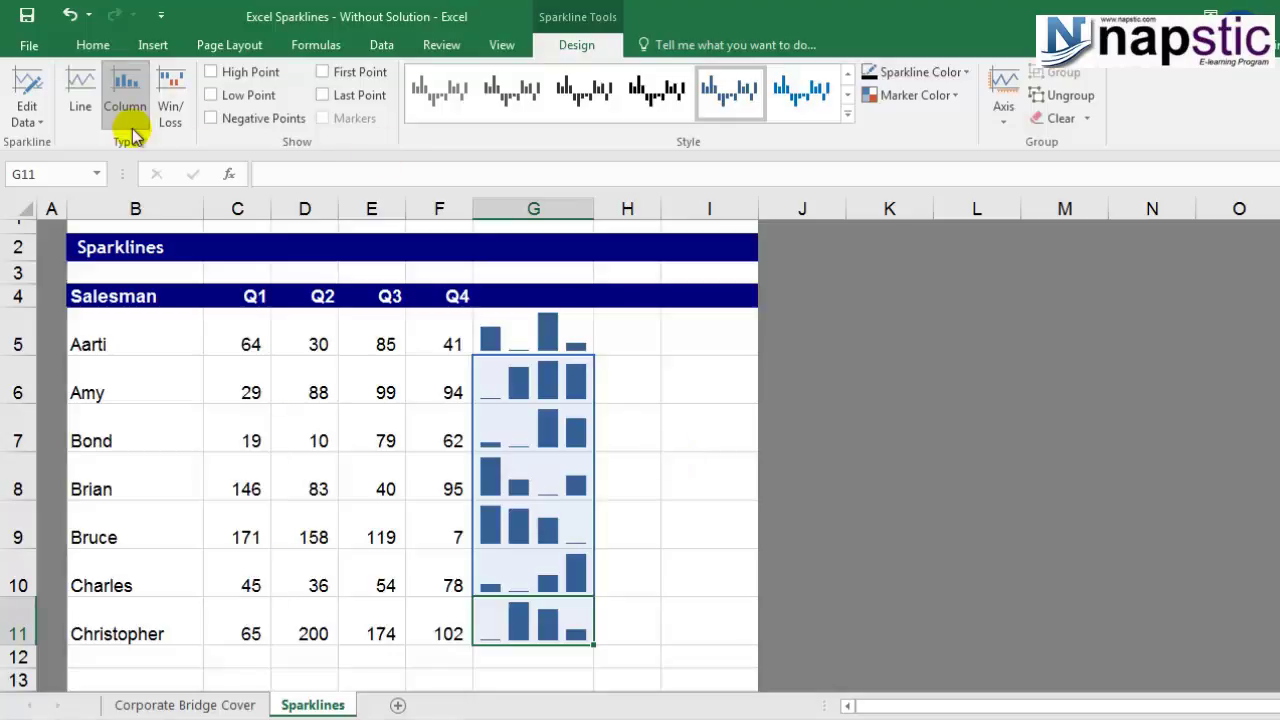
click(847, 101)
click(847, 115)
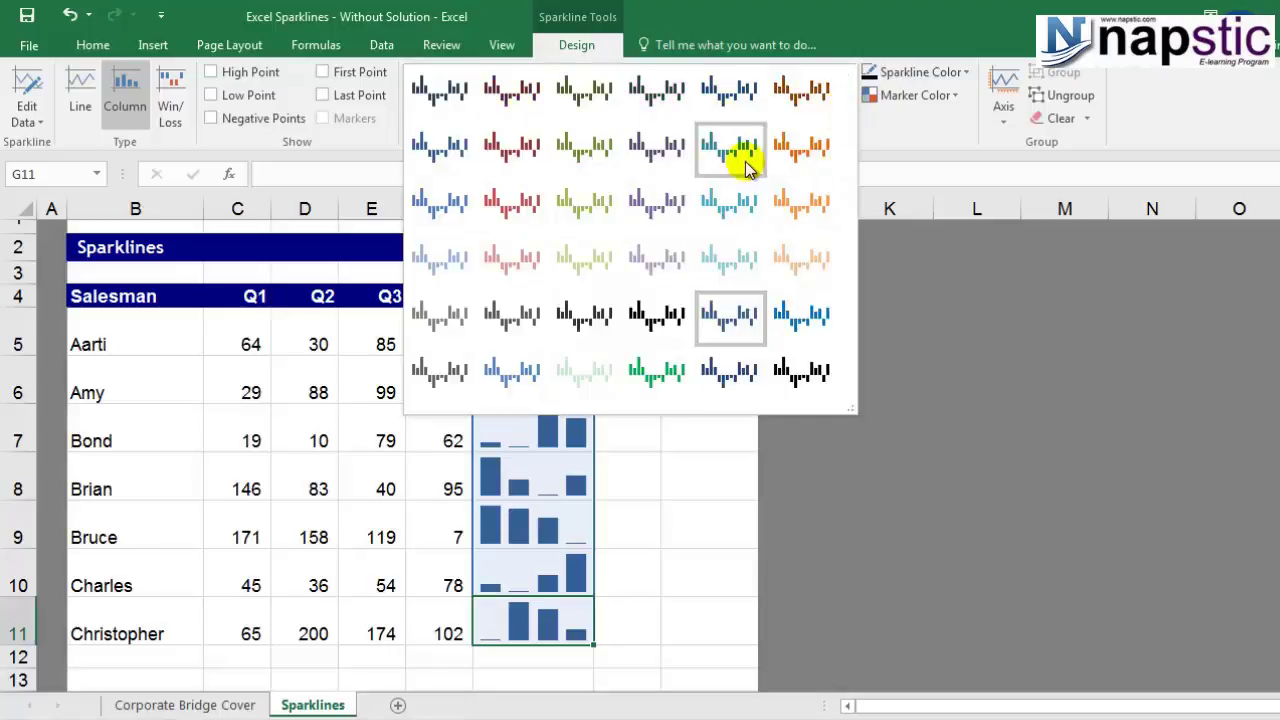
click(795, 155)
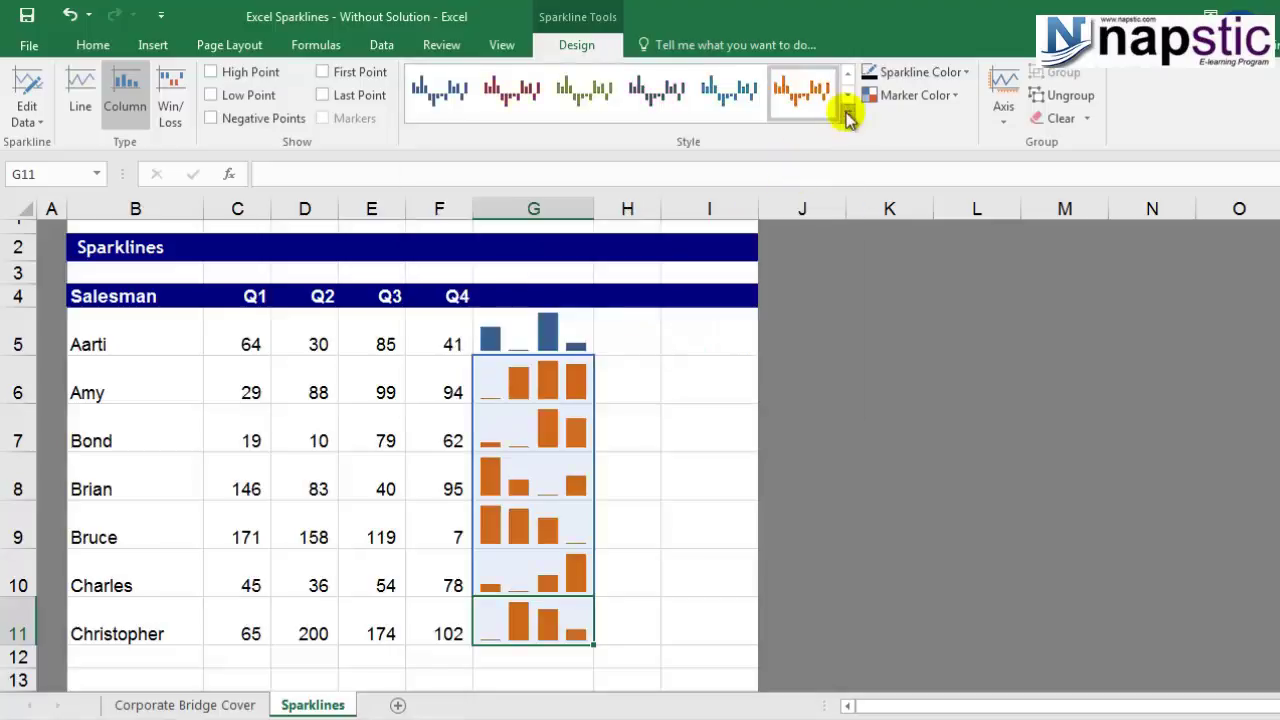
Apply the same lighter orange style to the G5 sparkline and to the G6:G11 sparkline group
click(518, 338)
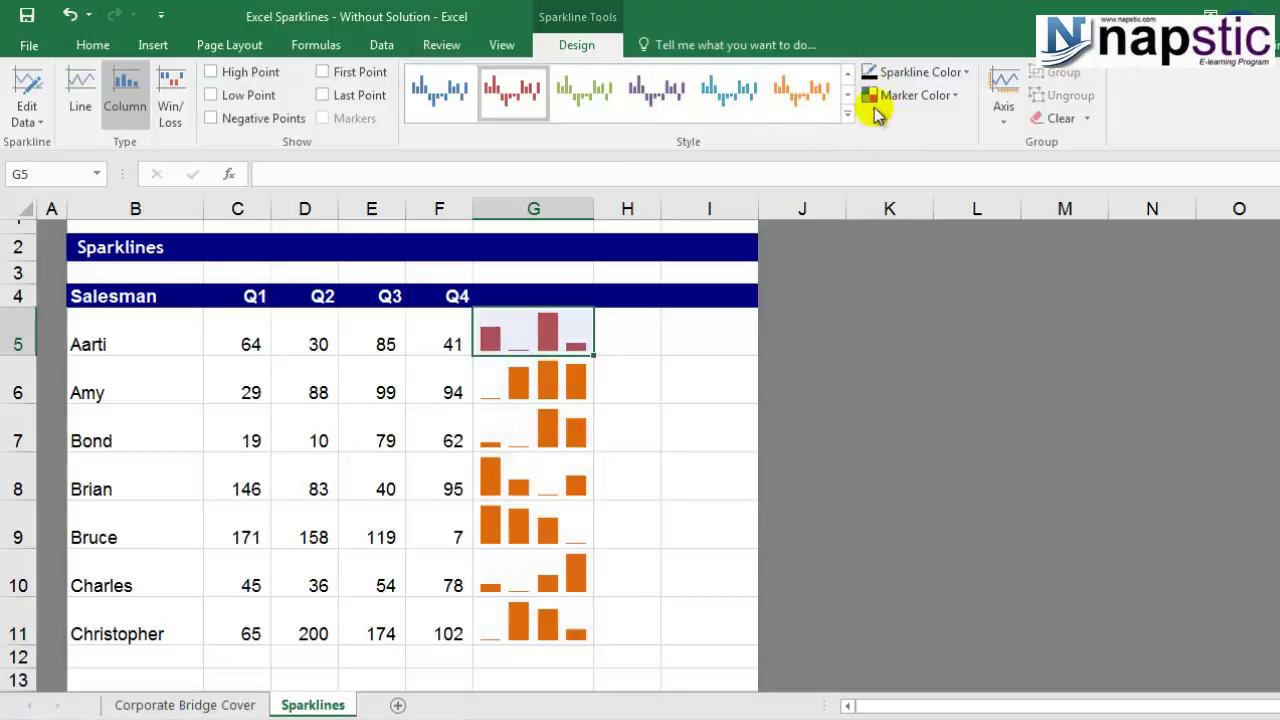
click(847, 114)
click(820, 206)
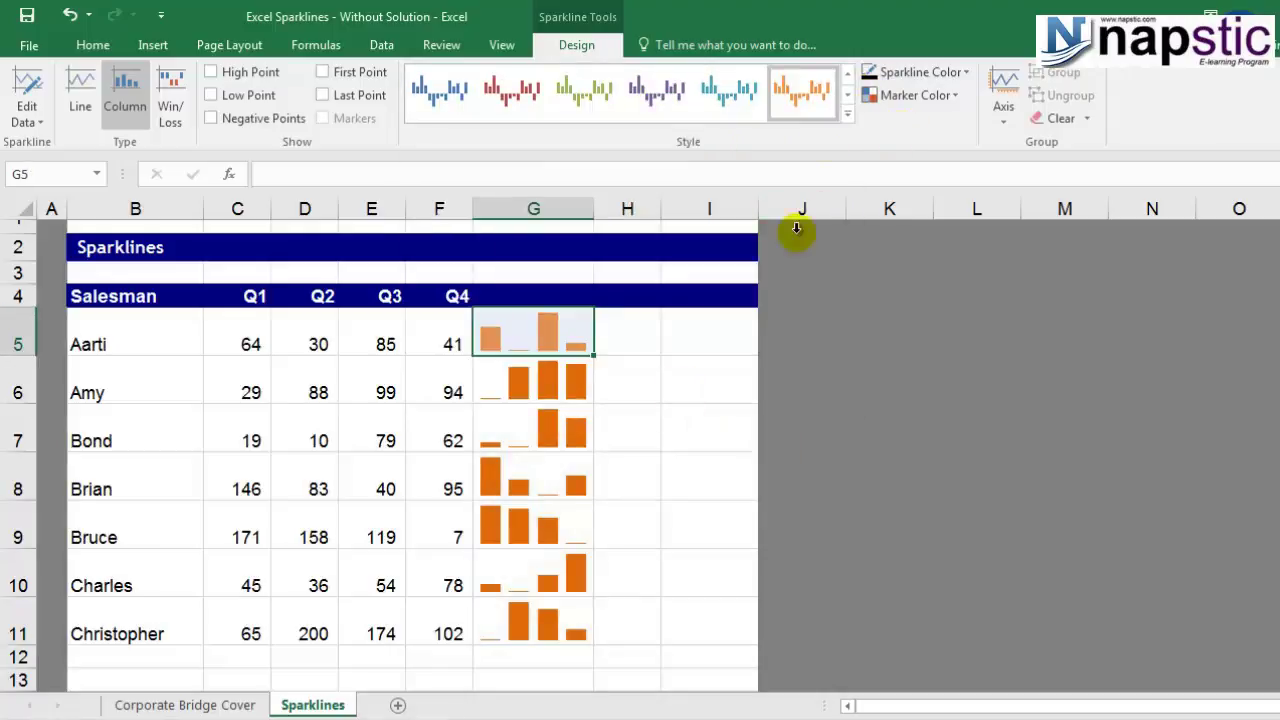
click(590, 384)
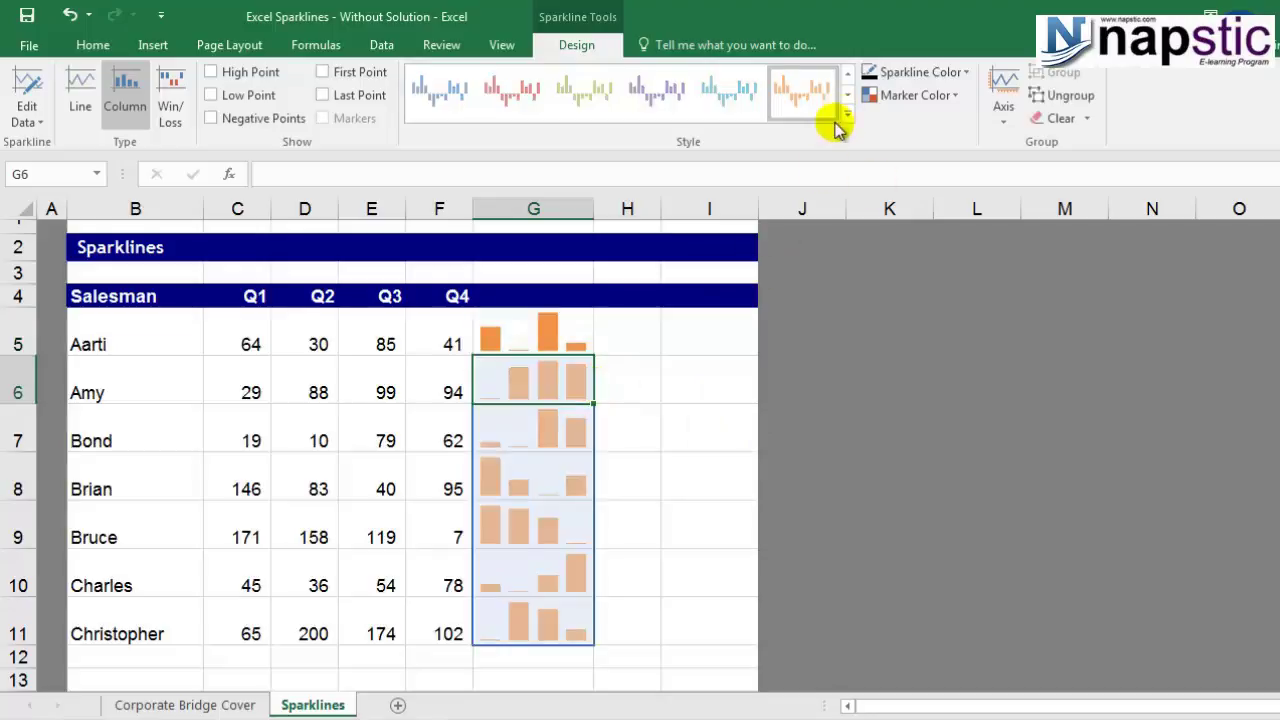
click(847, 114)
click(822, 206)
click(693, 426)
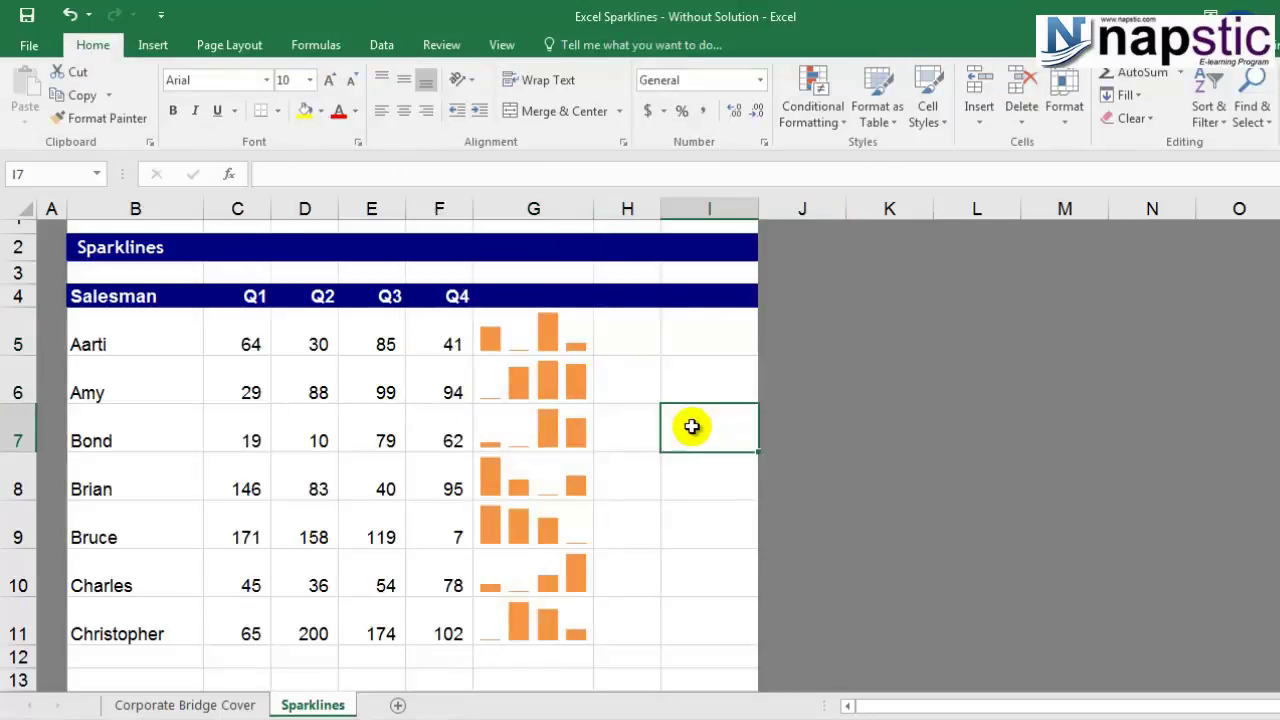
Change the G6:G11 sparkline group to the Line type and show its high and low points
click(543, 372)
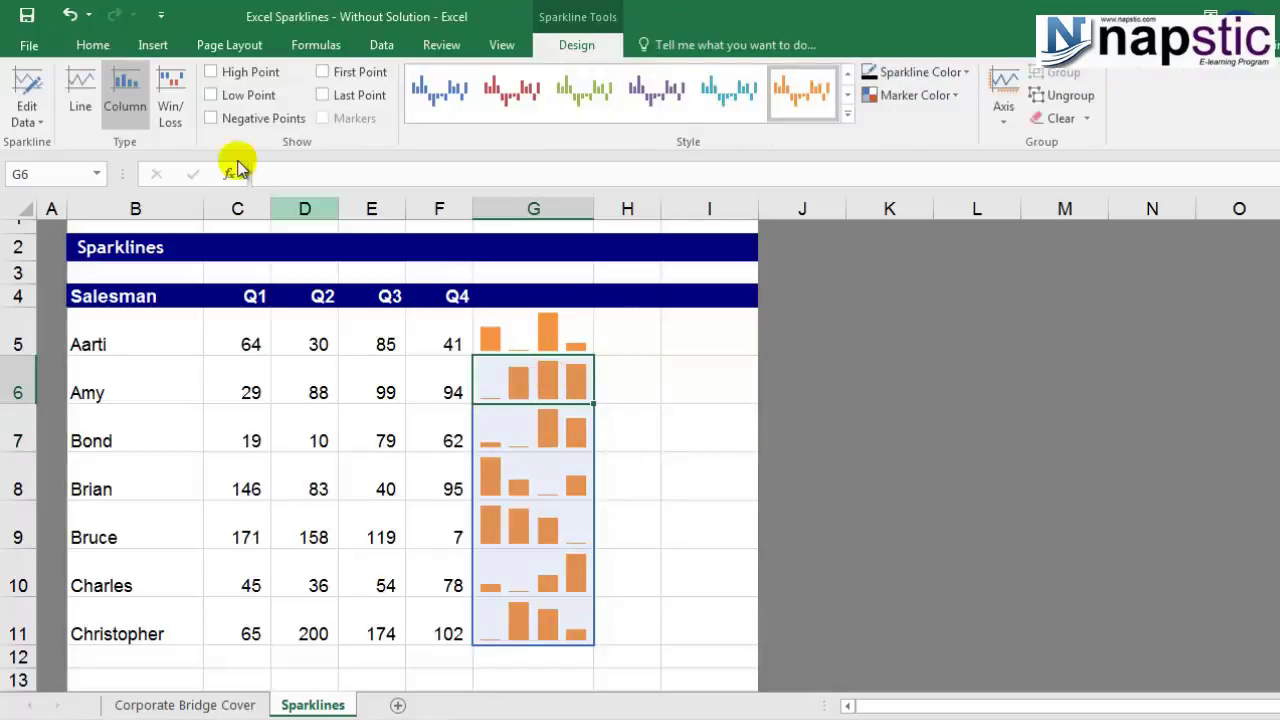
click(80, 100)
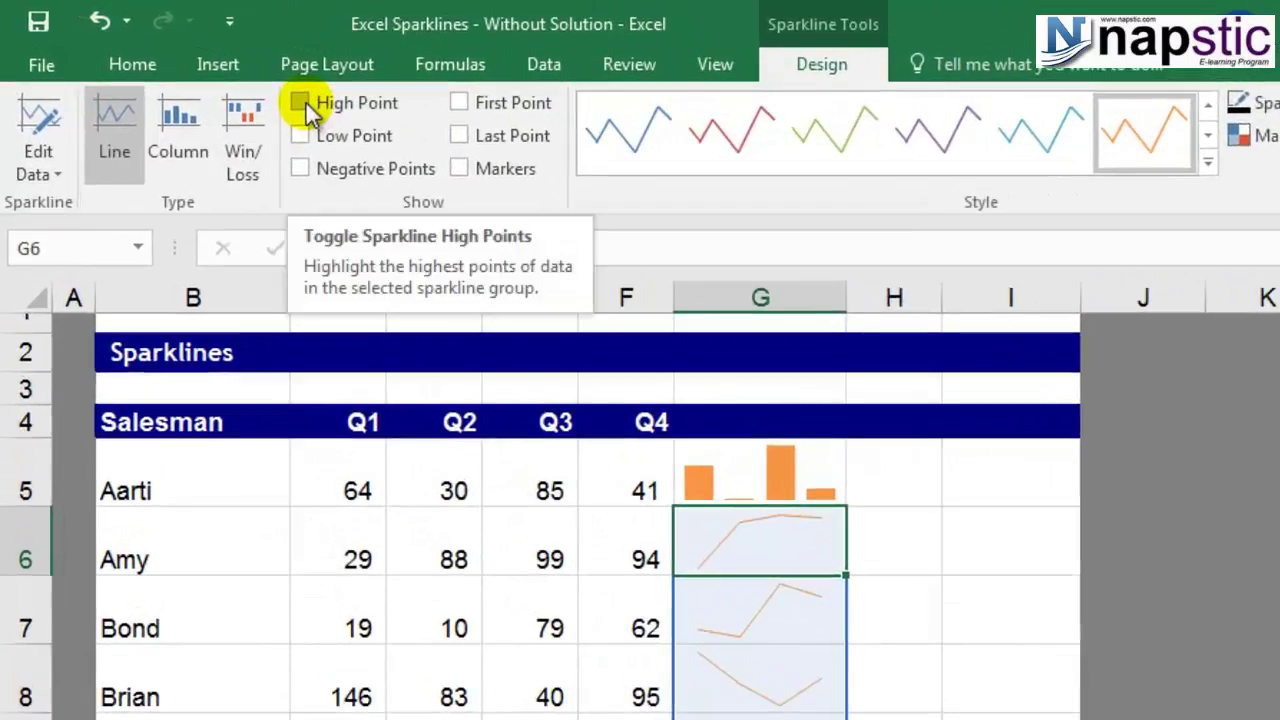
click(302, 100)
click(303, 135)
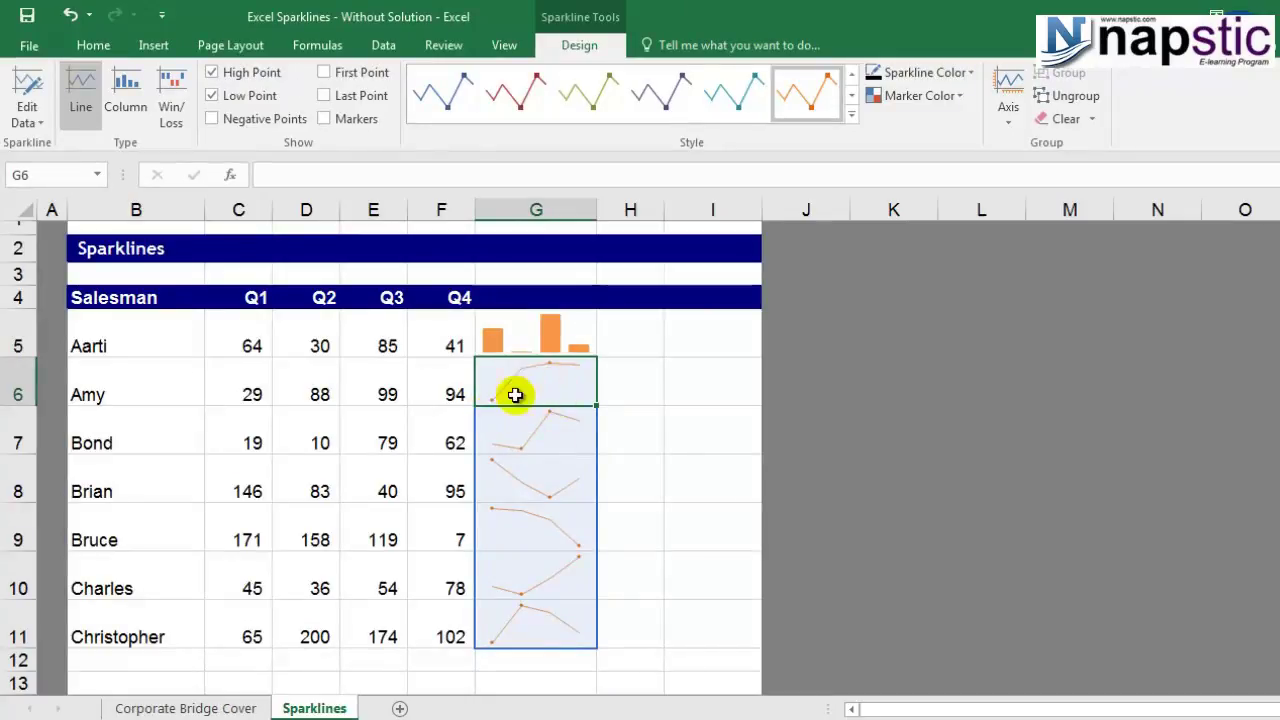
Apply the pale green line style with green high points and red low points to the G6:G11 sparkline group
click(851, 116)
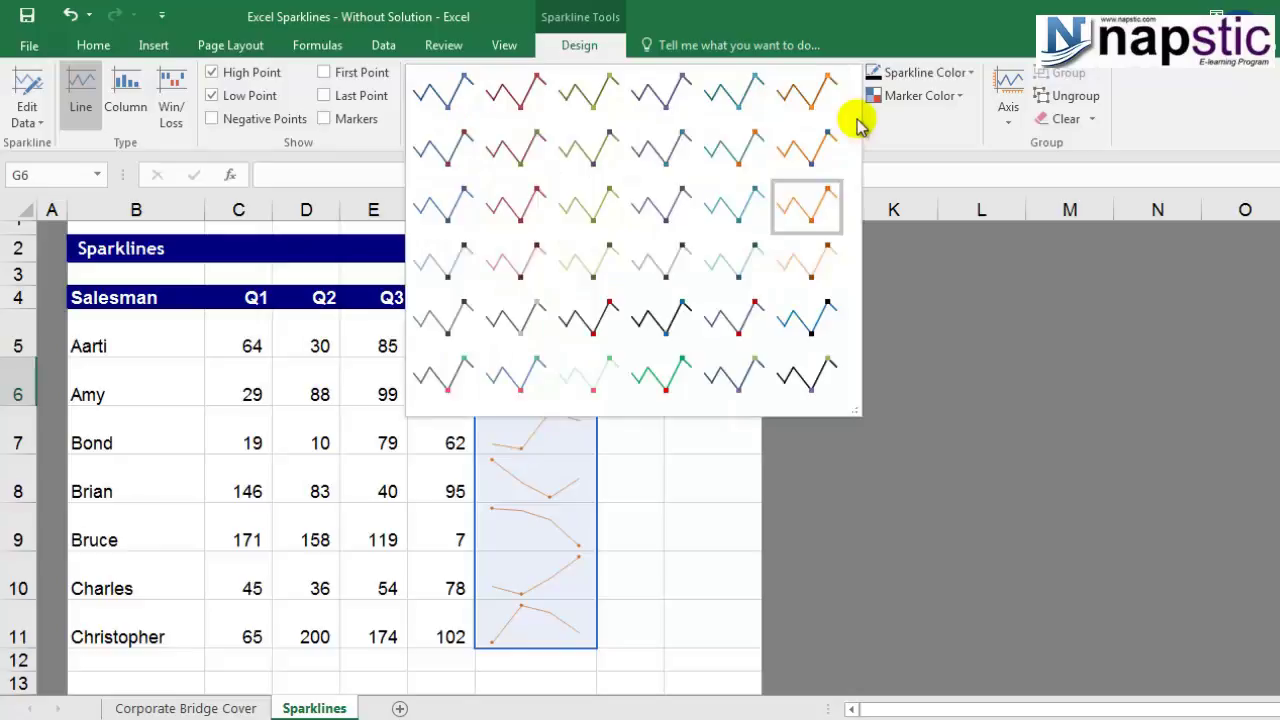
click(580, 373)
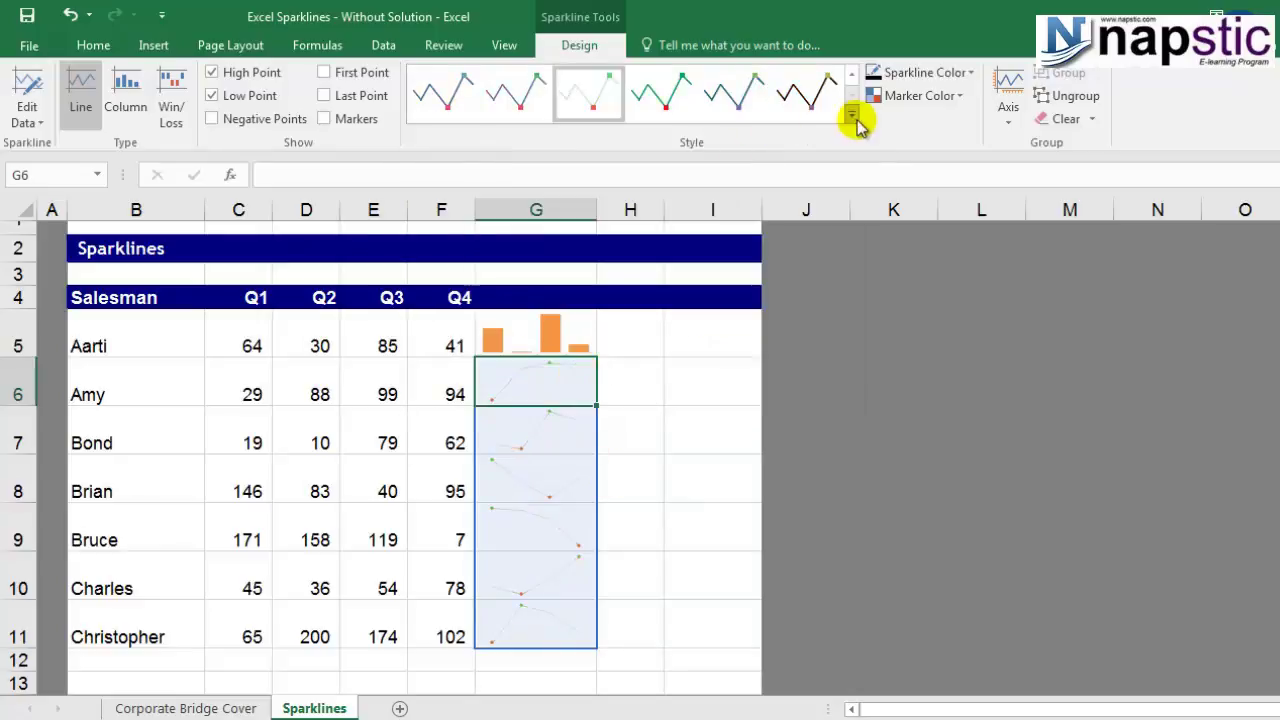
Apply the black style with red high and low points to the G6:G11 sparkline group and change it to the Column type
click(851, 116)
click(591, 312)
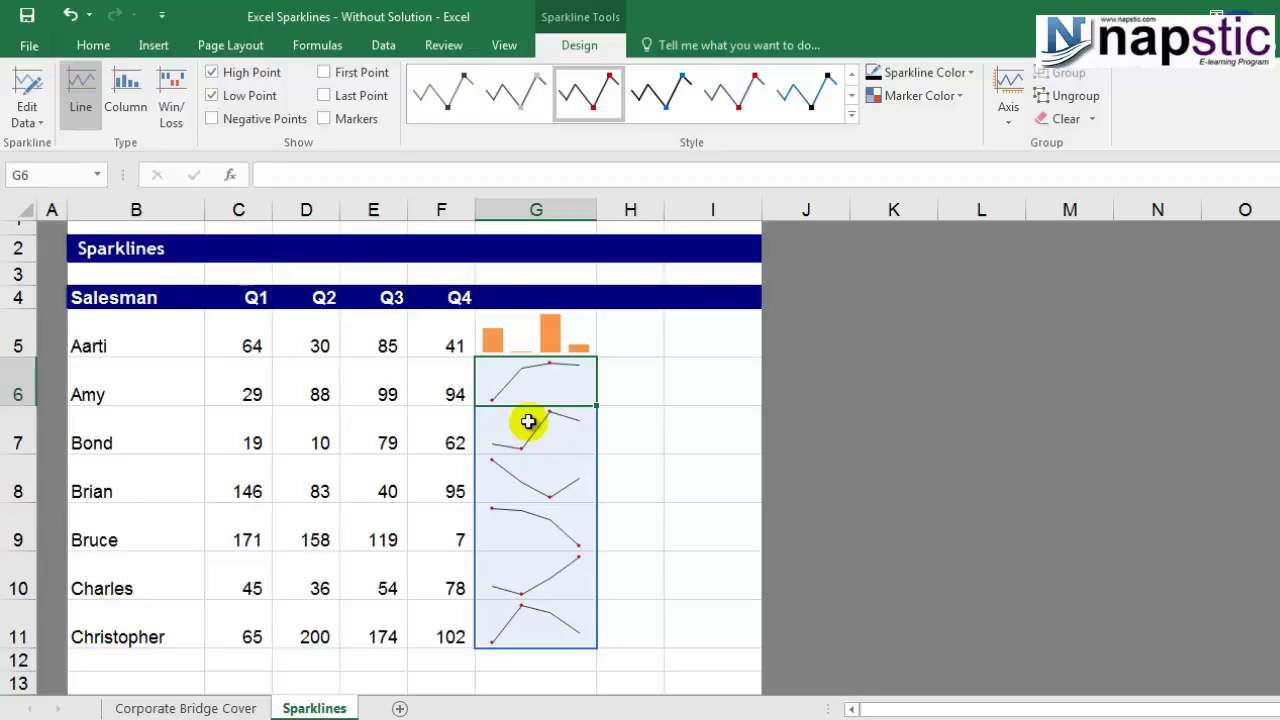
click(126, 92)
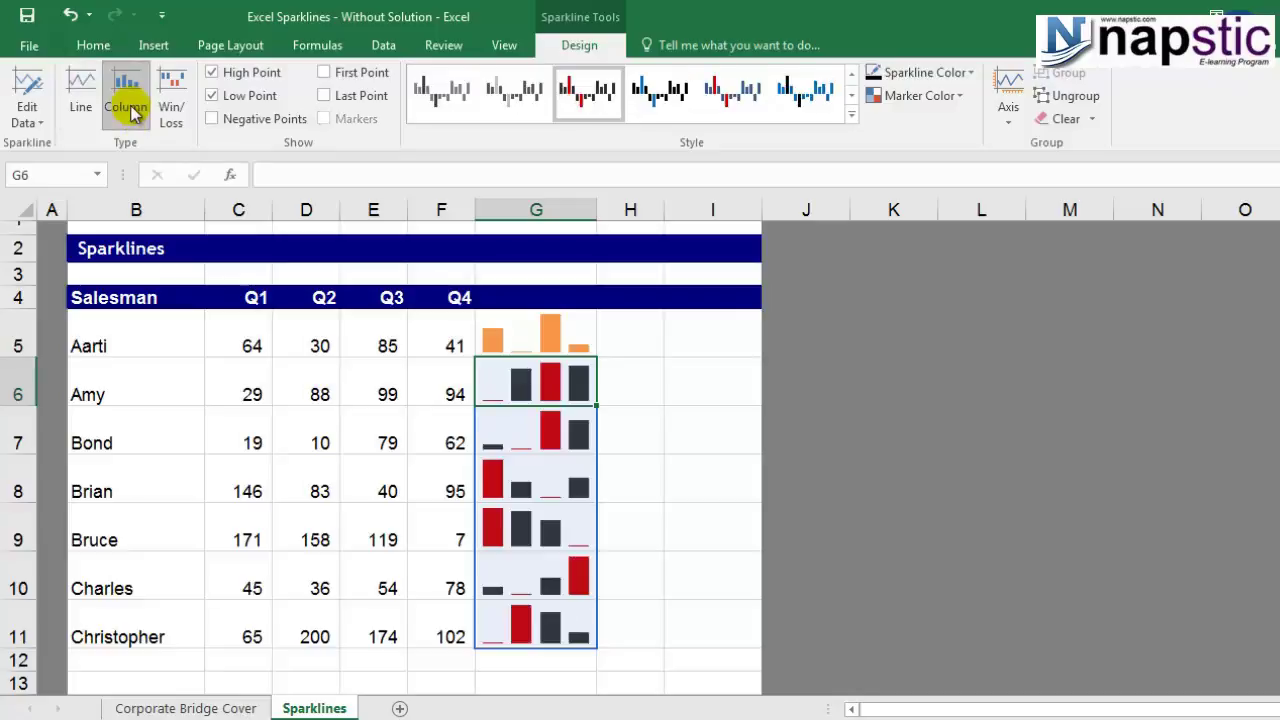
Apply the orange style from the third row of the style gallery to the G6:G11 column sparklines
click(851, 95)
click(851, 116)
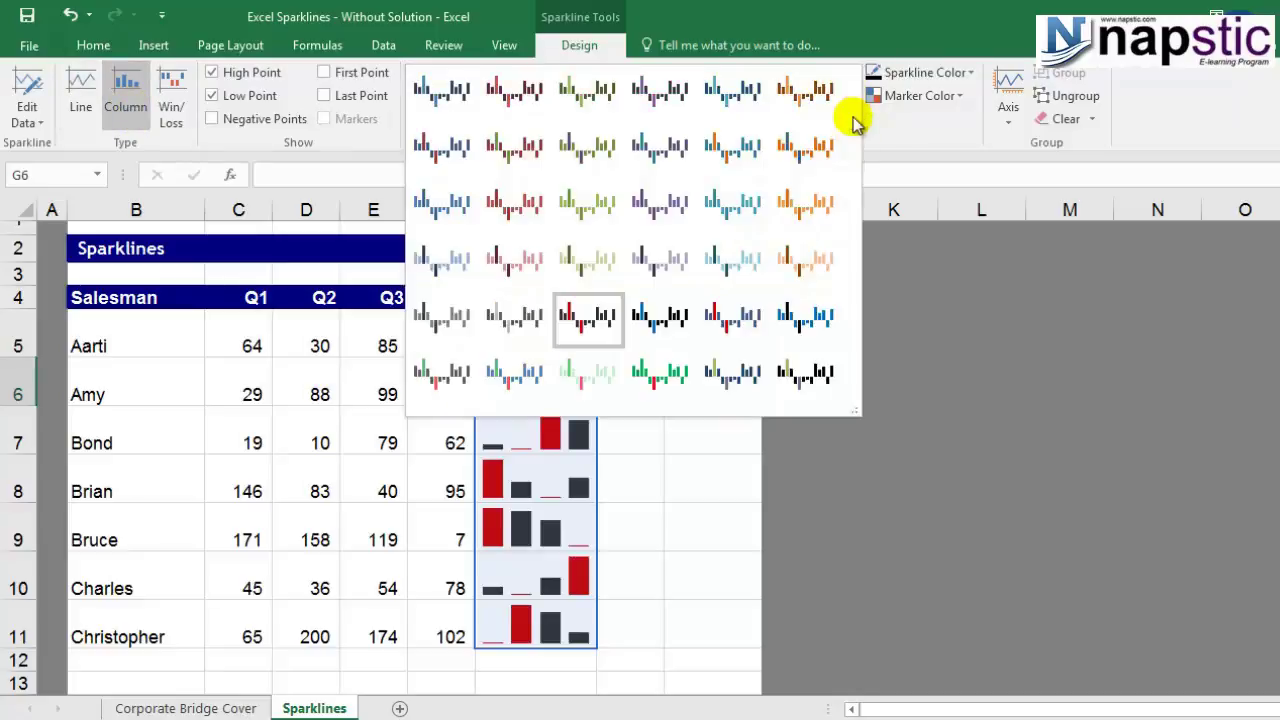
click(820, 197)
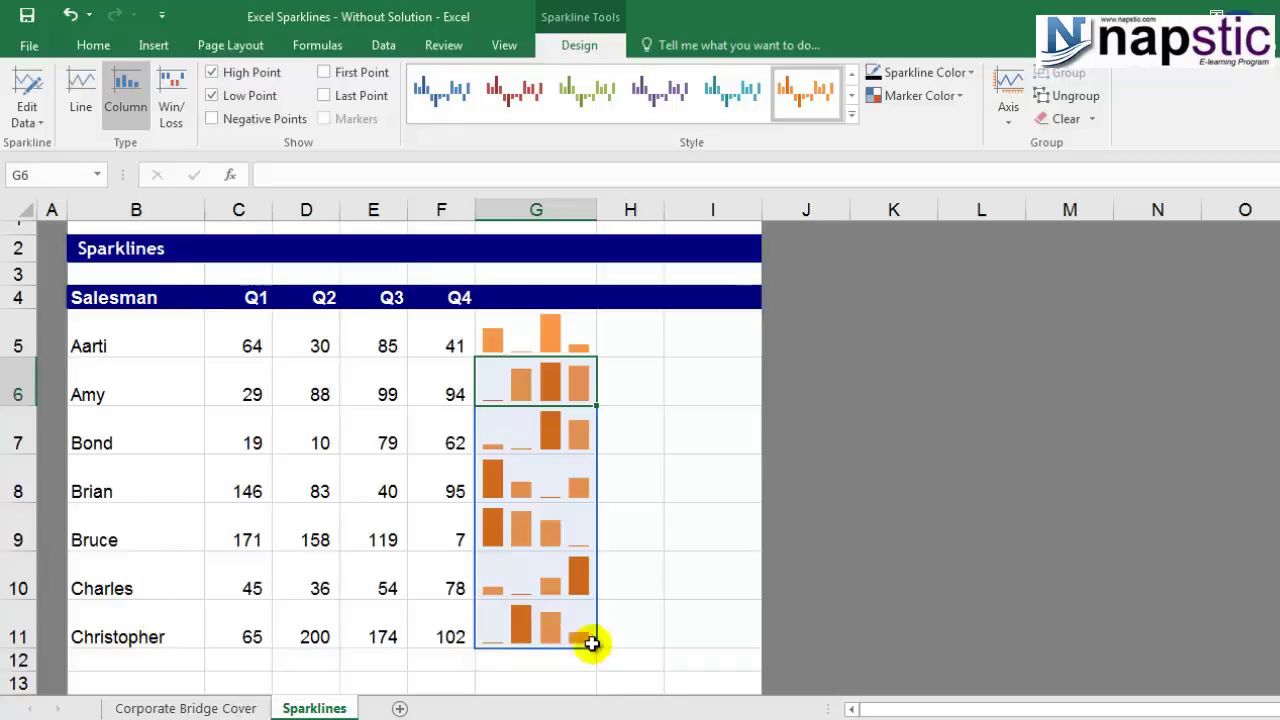
Set the vertical axis minimum and maximum of the G6:G11 sparkline group to Same for All Sparklines
click(576, 581)
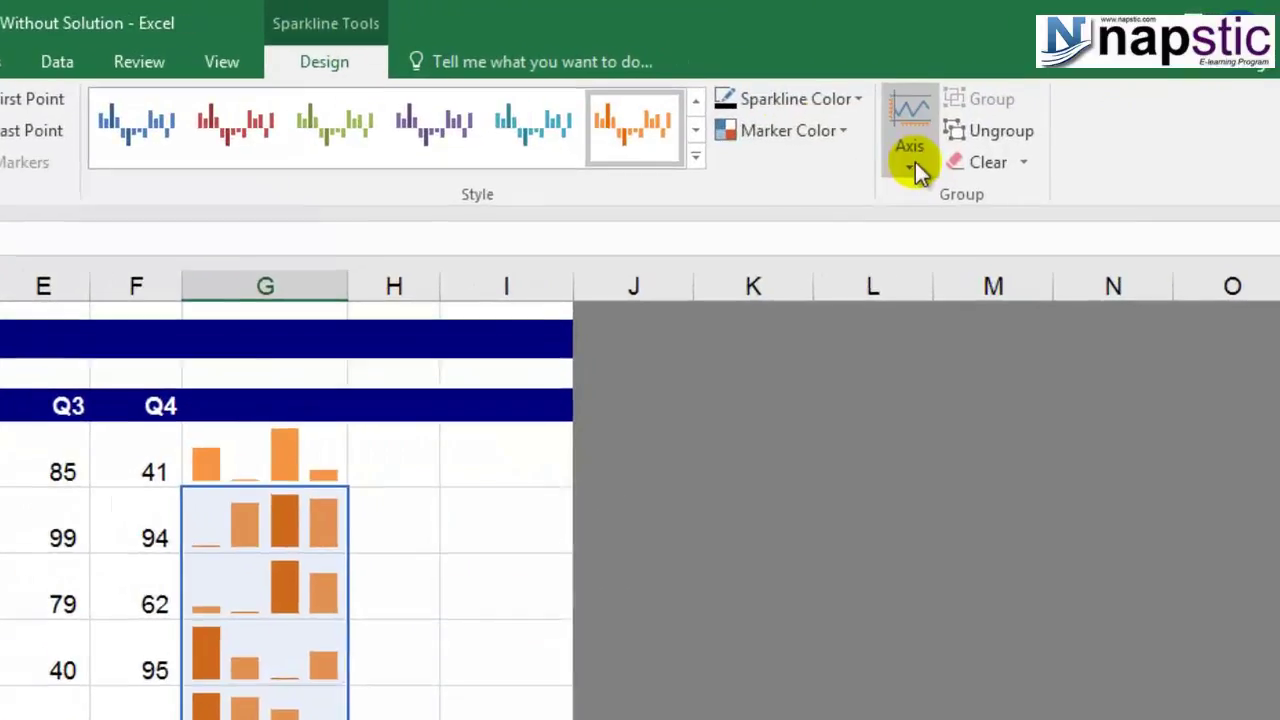
click(1012, 115)
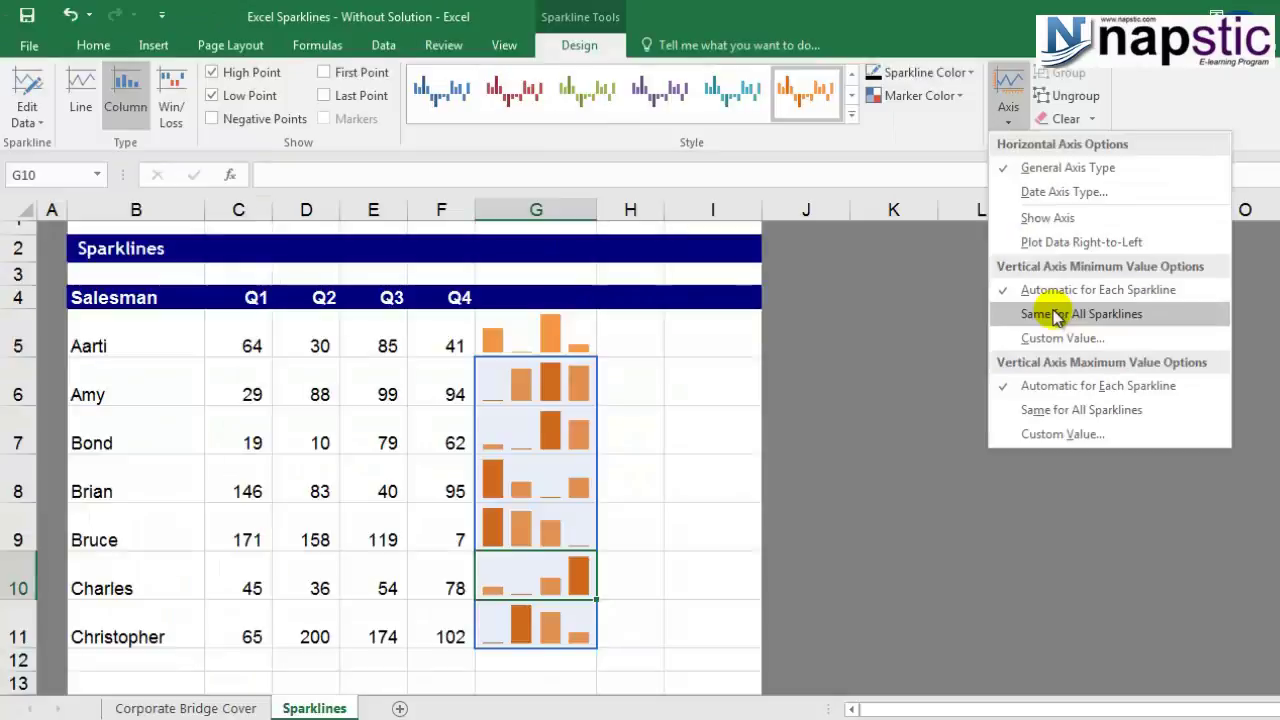
click(1052, 314)
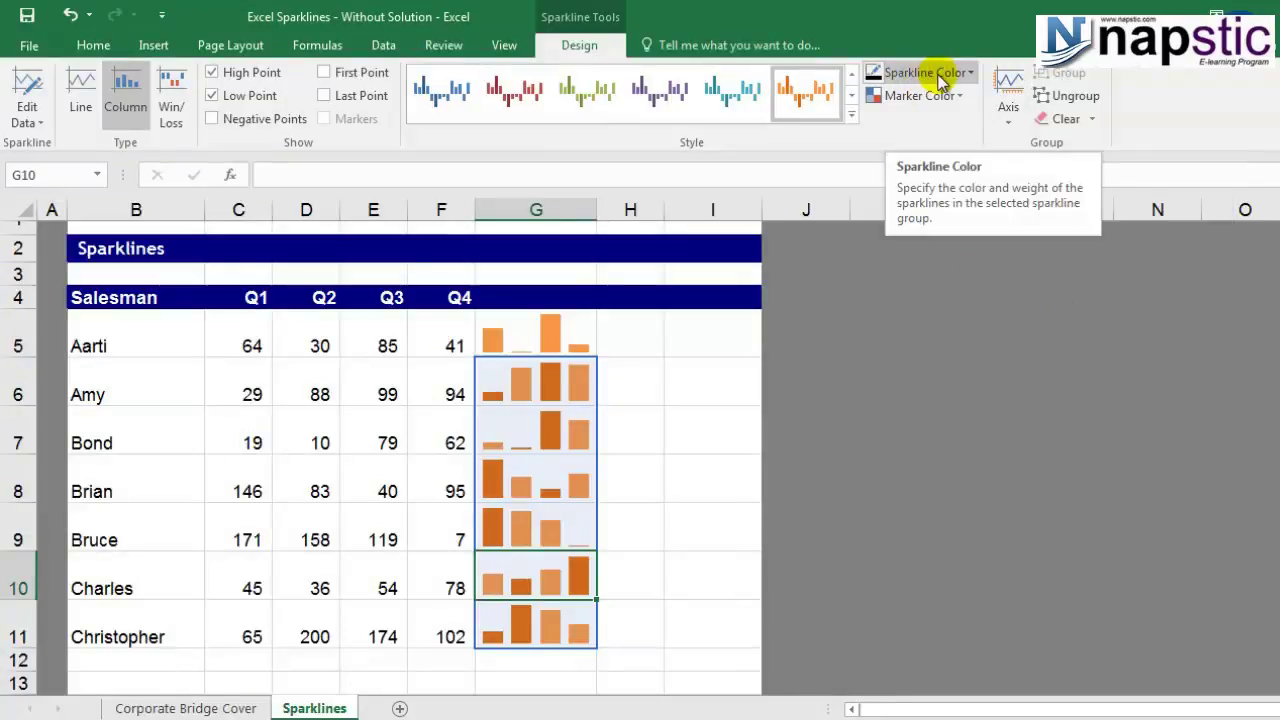
click(1008, 100)
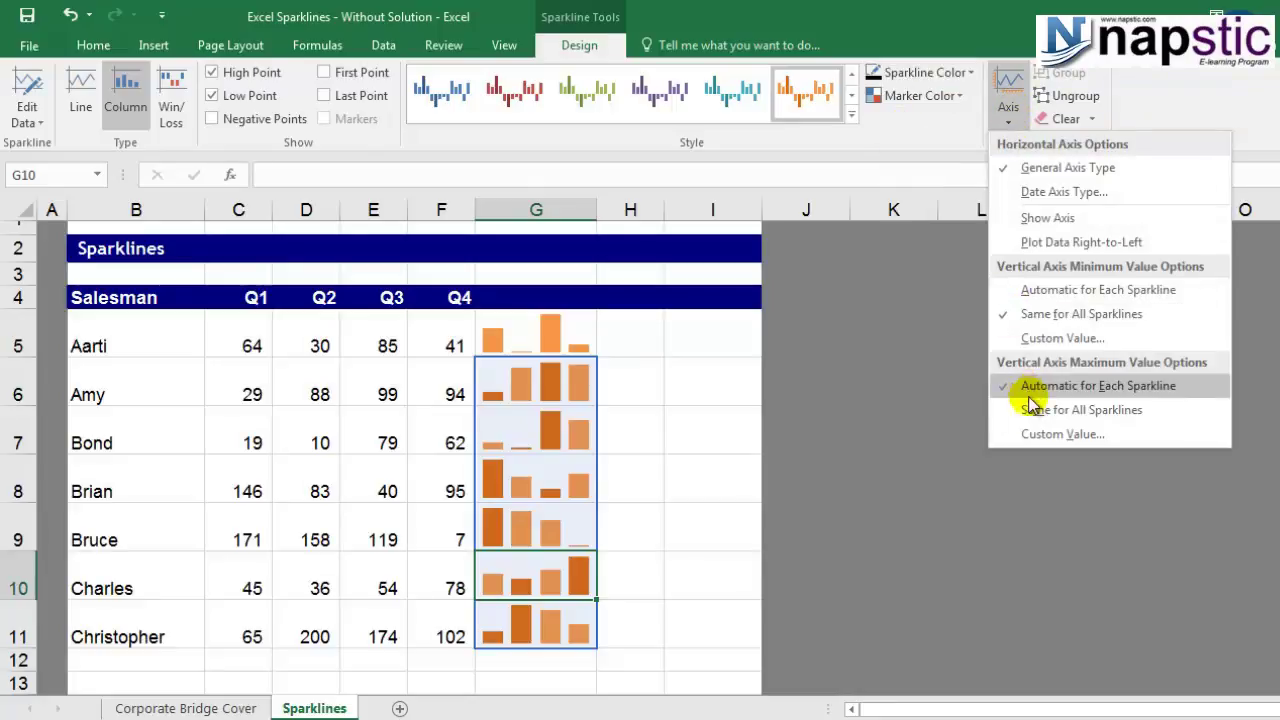
click(1083, 410)
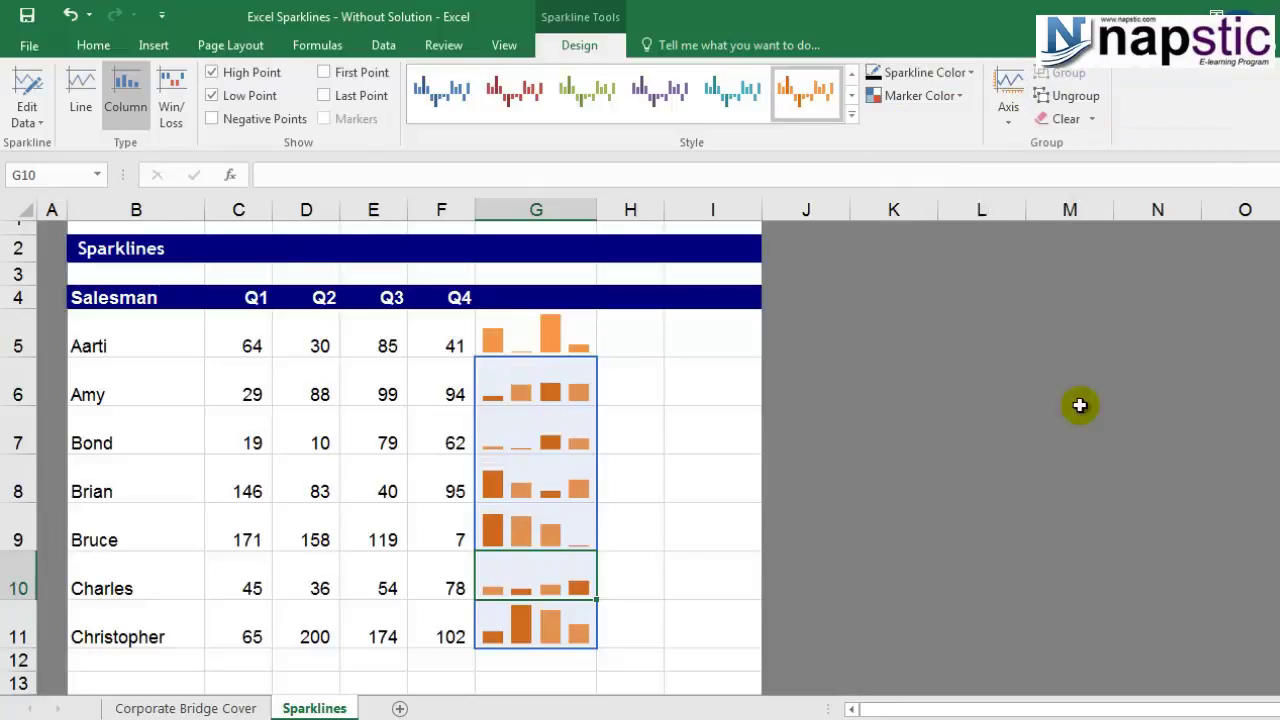
Set the vertical axis minimum of the G5 sparkline to Same for All Sparklines
click(588, 340)
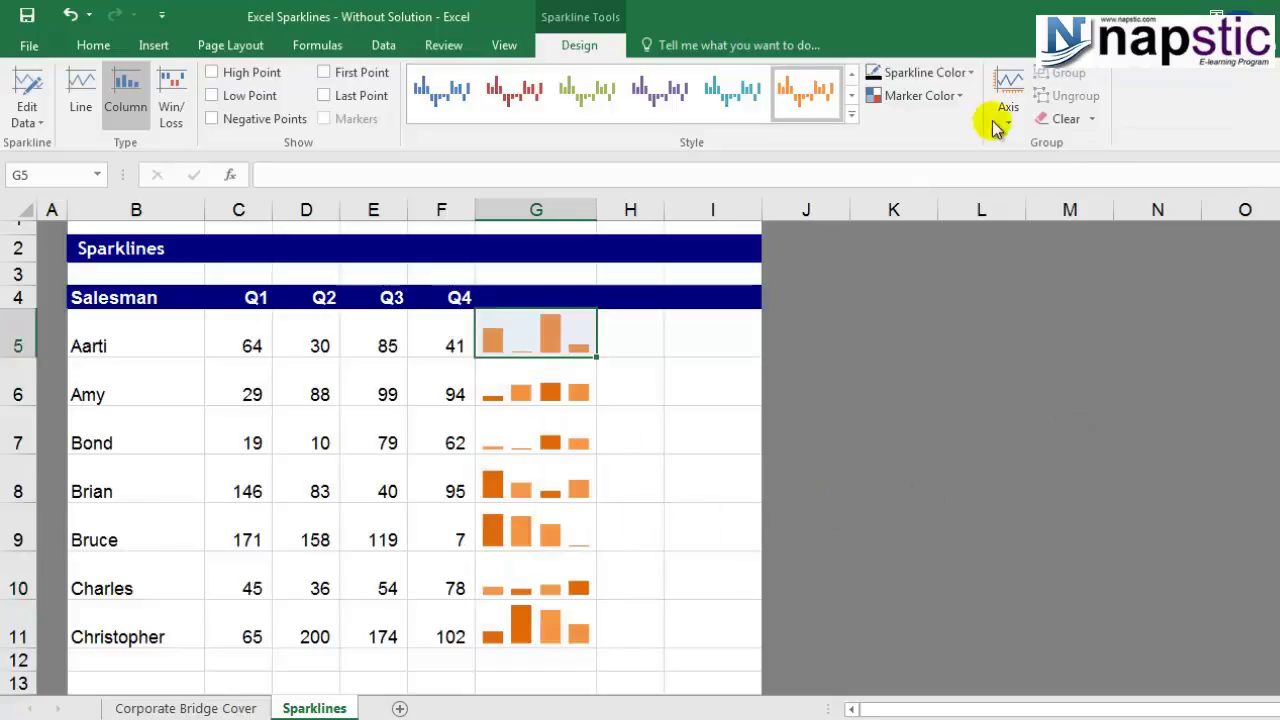
click(1008, 100)
click(1078, 314)
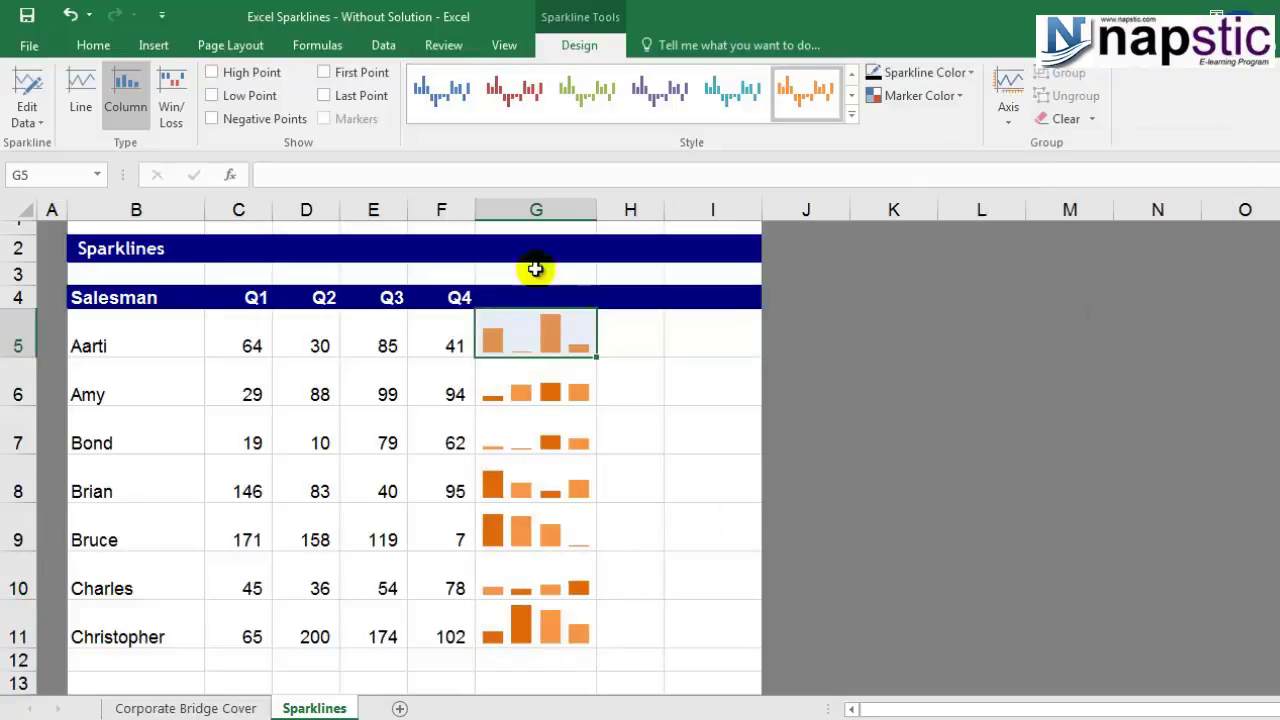
click(556, 385)
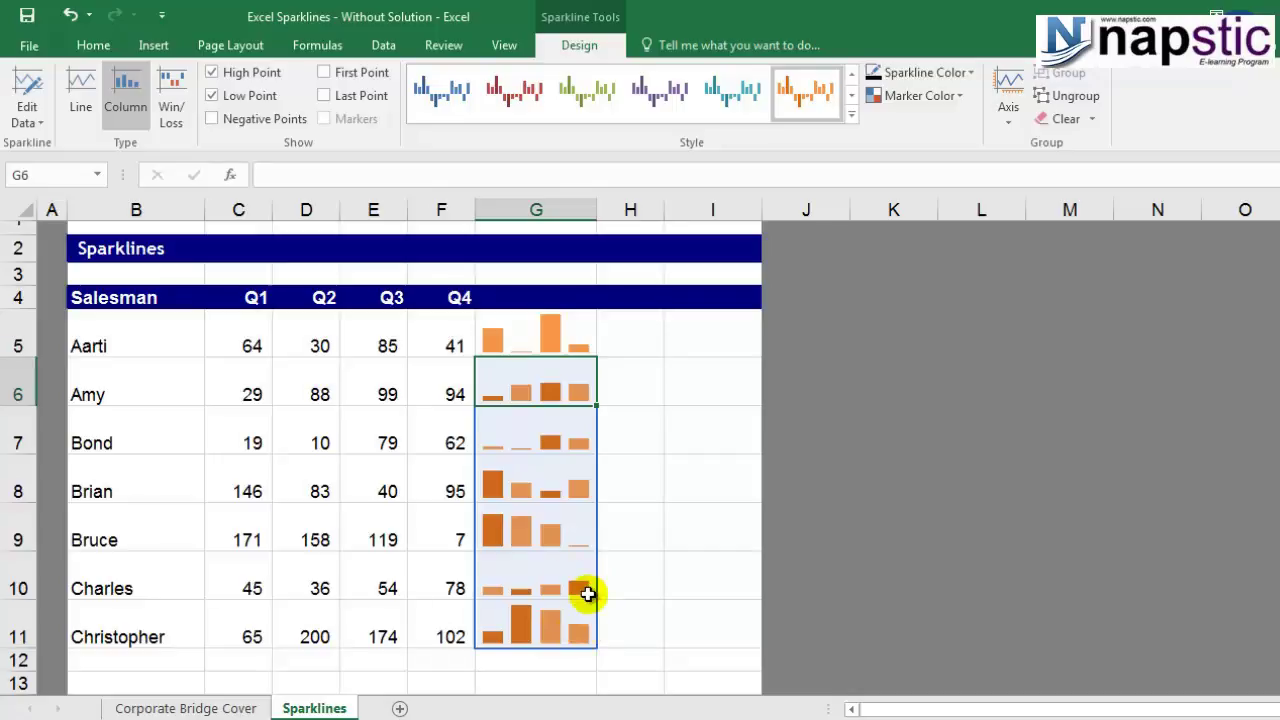
click(634, 623)
click(536, 606)
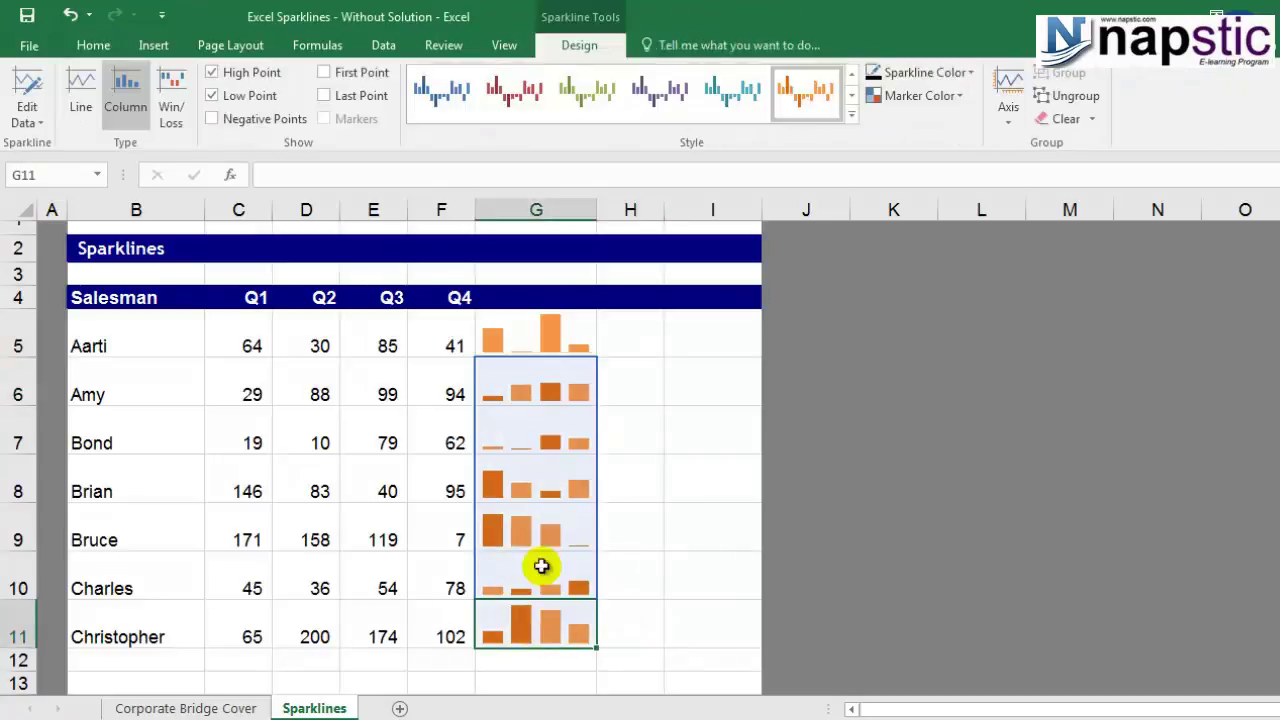
click(541, 593)
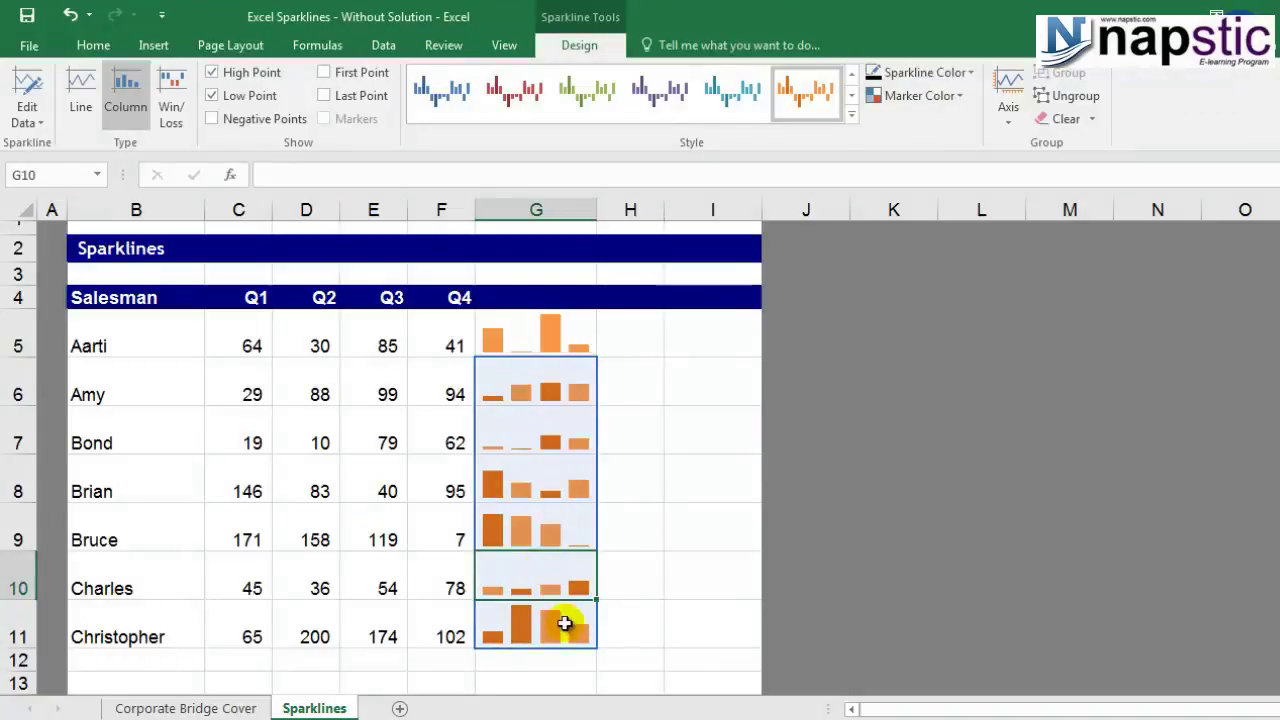